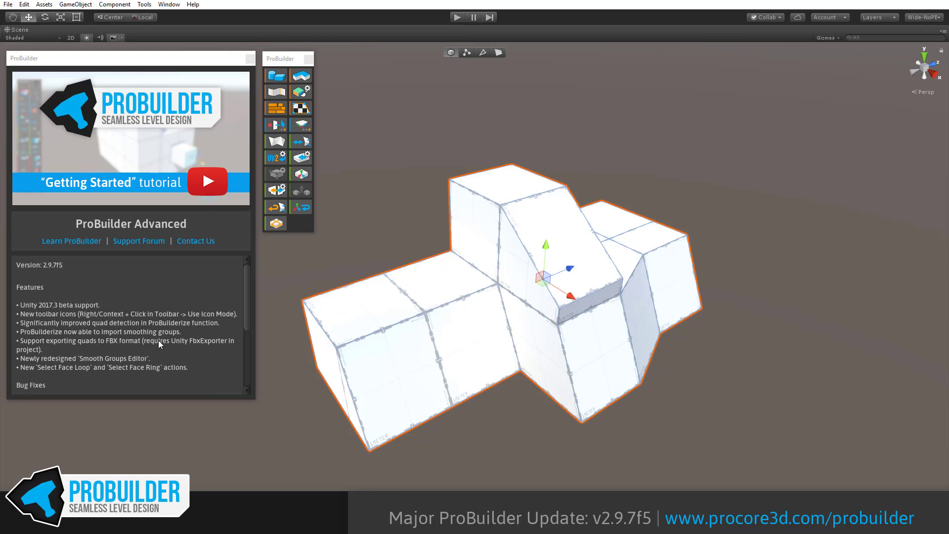
- Switch the ProBuilder toolbar to text mode and look through its list of tools
{"action": "right_click", "coordinate": [301, 223]}
{"action": "left_click", "coordinate": [339, 255]}
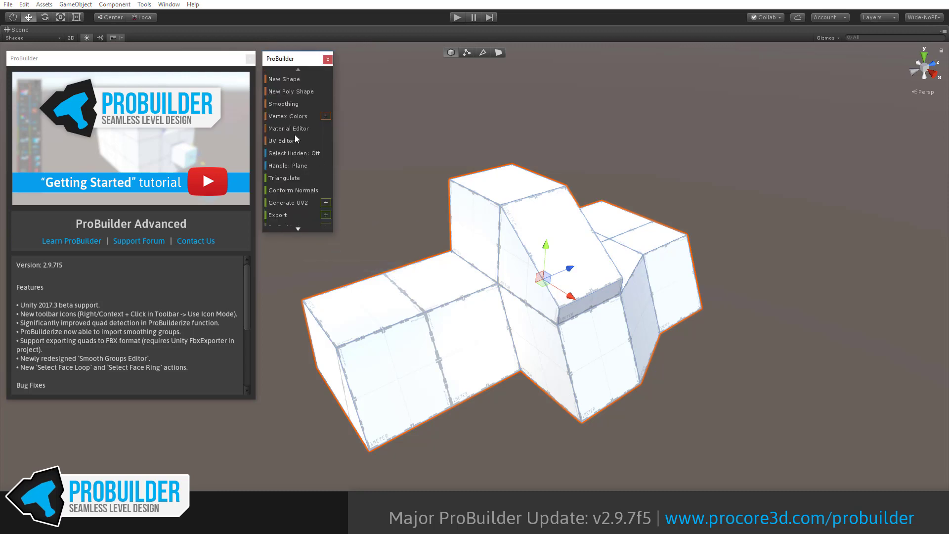
{"action": "scroll", "coordinate": [284, 195], "scroll_direction": "down", "scroll_amount": 5}
- Set the ProBuilder toolbar back to icon mode and narrow its floating window to fit two columns of icons
{"action": "right_click", "coordinate": [316, 230]}
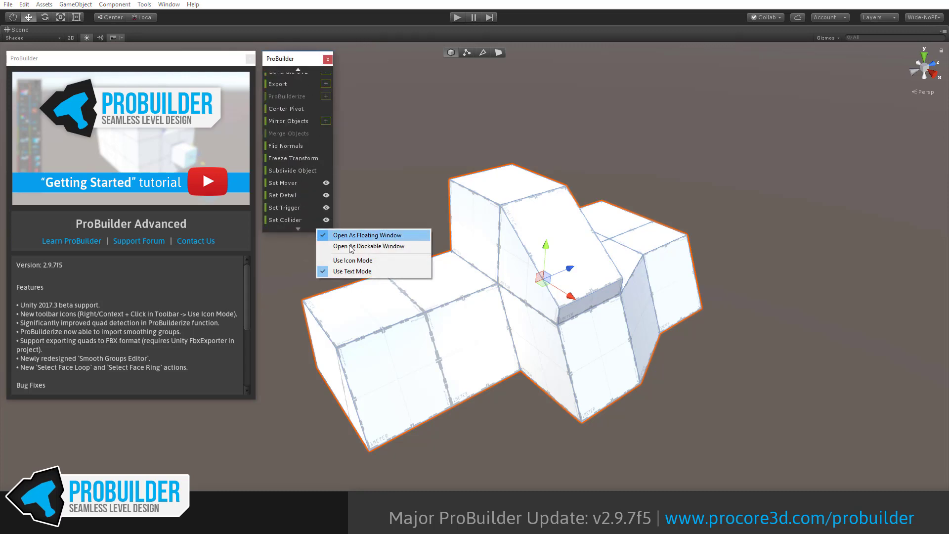
{"action": "left_click", "coordinate": [366, 261]}
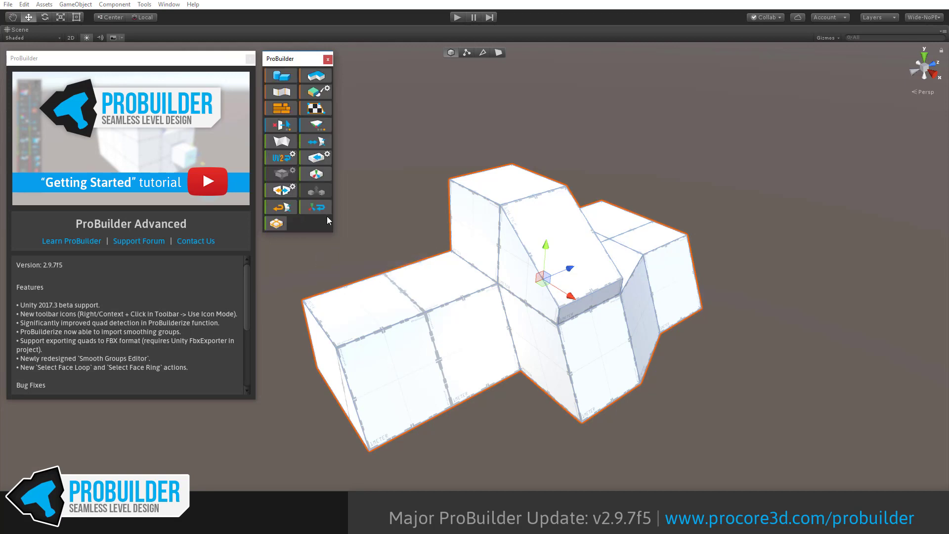
{"action": "left_click_drag", "start_coordinate": [335, 219], "coordinate": [320, 231]}
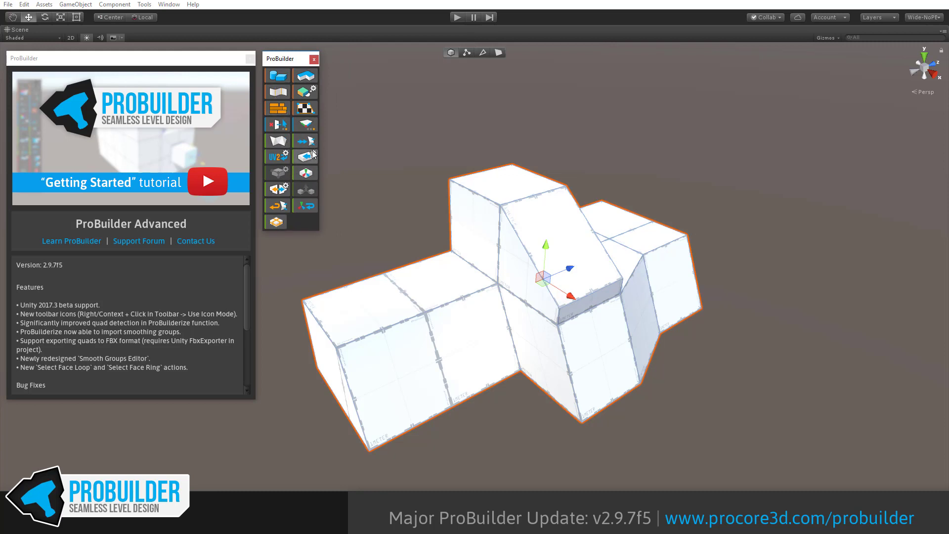
- Change the editor skin from Professional to the light one in the Unity preferences and close them
{"action": "left_click", "coordinate": [23, 5]}
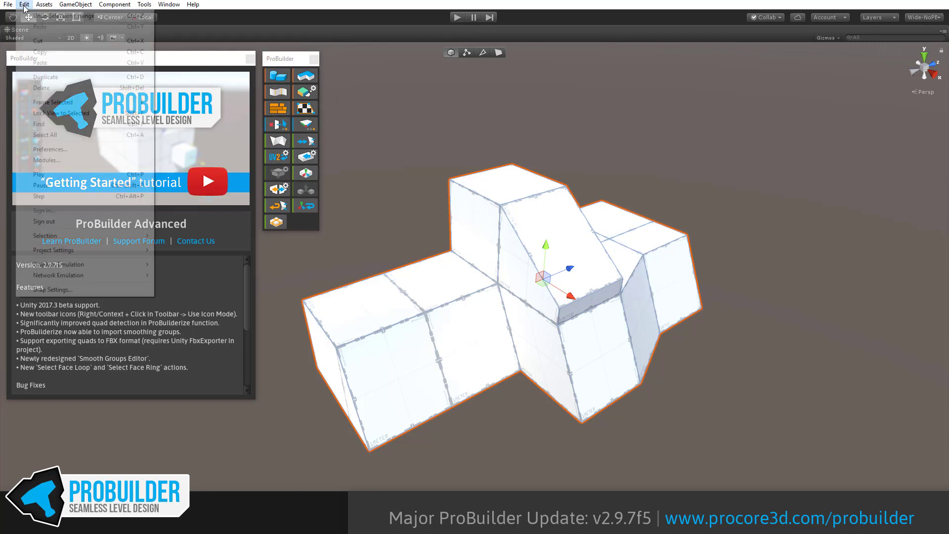
{"action": "left_click", "coordinate": [90, 151]}
{"action": "left_click", "coordinate": [248, 121]}
{"action": "left_click", "coordinate": [250, 133]}
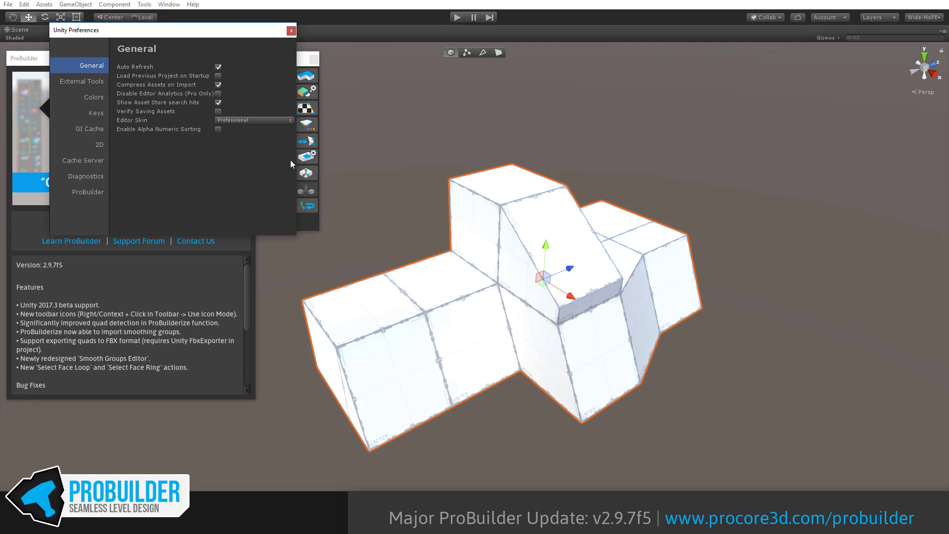
{"action": "left_click", "coordinate": [291, 30]}
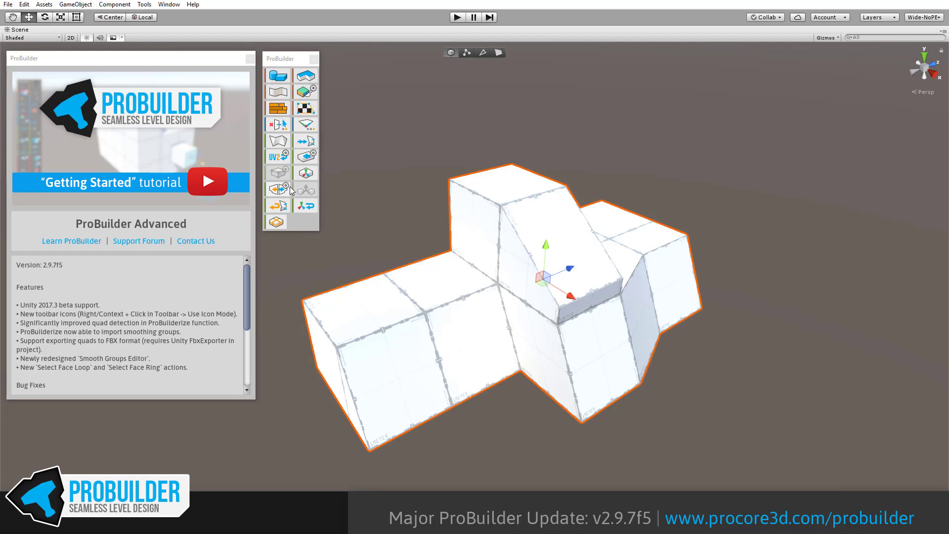
{"action": "left_click", "coordinate": [302, 224]}
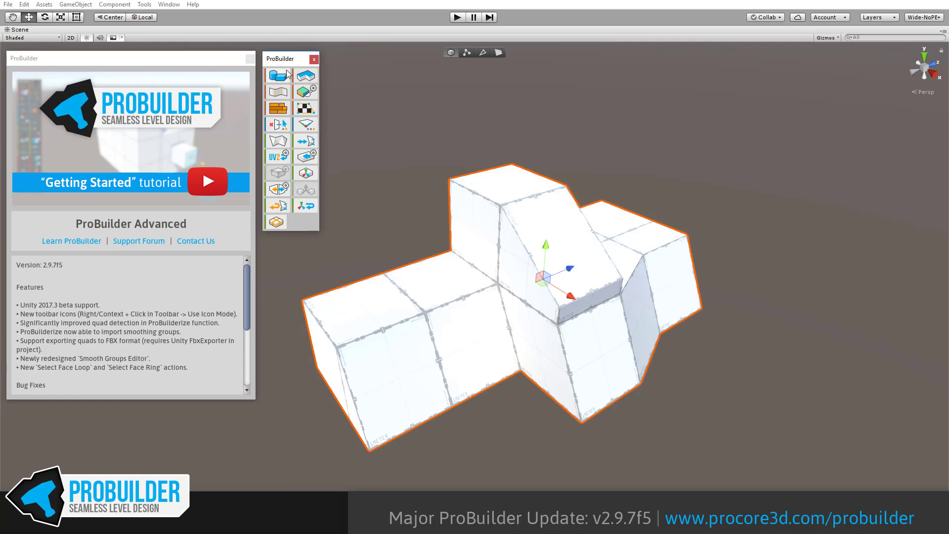
- In face selection mode, select the raised block's side face and open the Extrude settings, moving them clear of the model
{"action": "left_click", "coordinate": [498, 52]}
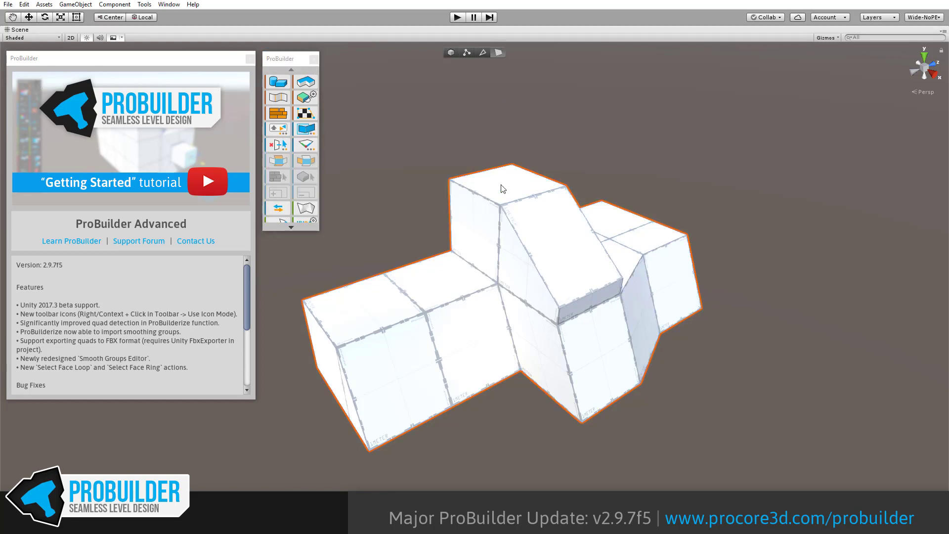
{"action": "left_click", "coordinate": [490, 223]}
{"action": "scroll", "coordinate": [289, 180], "scroll_direction": "down", "scroll_amount": 4}
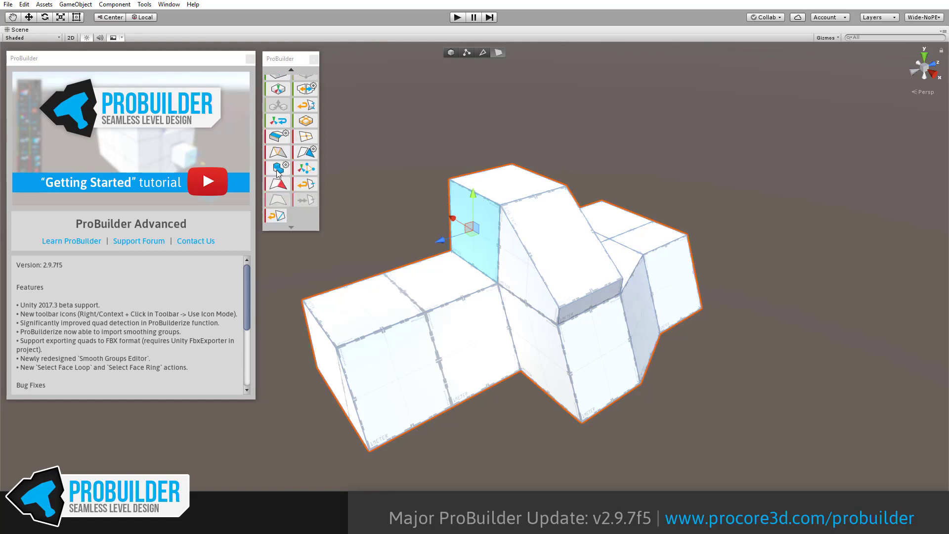
{"action": "left_click", "coordinate": [277, 171], "text": "alt"}
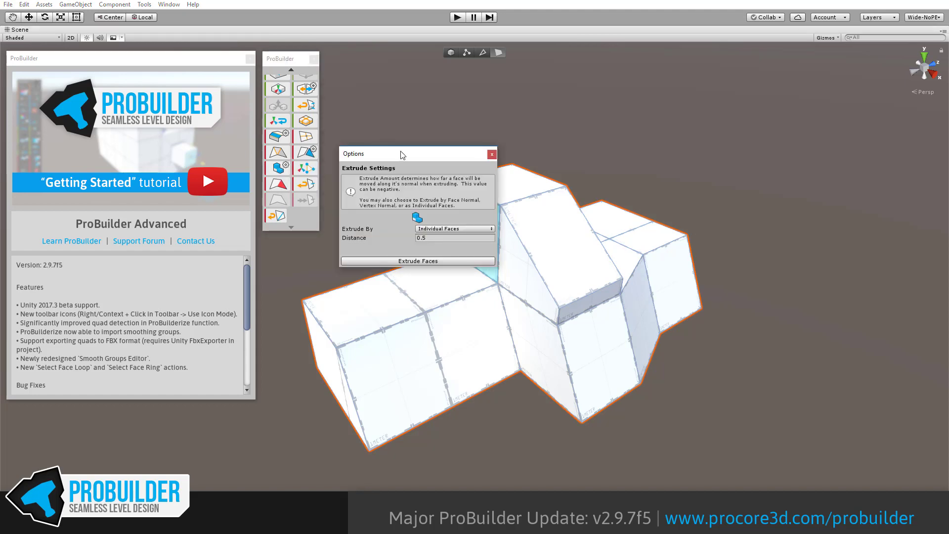
{"action": "left_click_drag", "start_coordinate": [401, 155], "coordinate": [411, 83]}
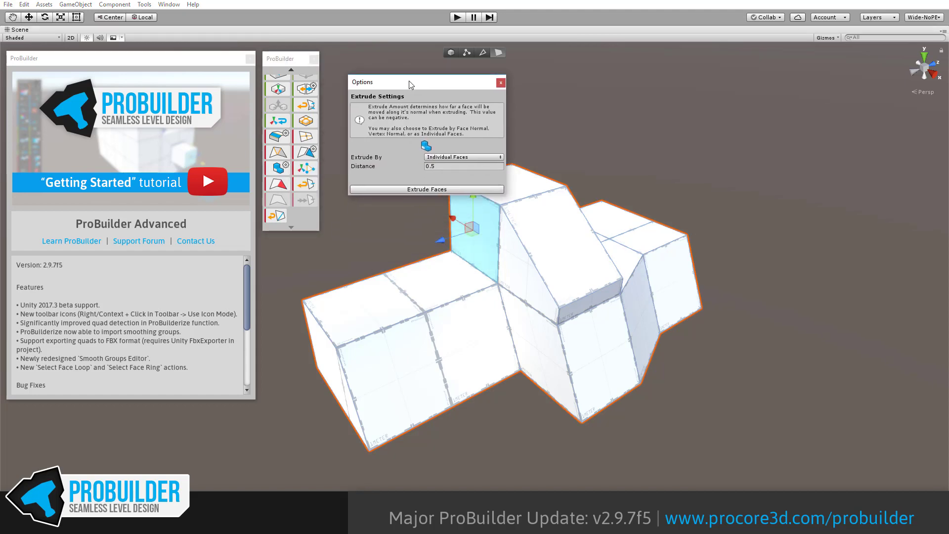
- Try Vertex Normal and Individual Faces as the Extrude By method, set it to Face Normal and close the settings
{"action": "left_click", "coordinate": [444, 157]}
{"action": "left_click", "coordinate": [459, 178]}
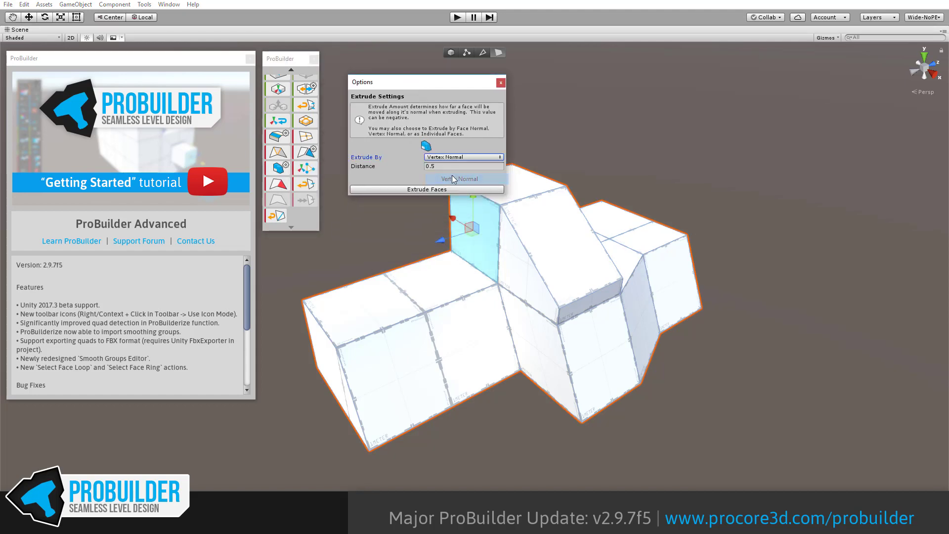
{"action": "left_click", "coordinate": [451, 157]}
{"action": "left_click", "coordinate": [459, 169]}
{"action": "left_click", "coordinate": [460, 157]}
{"action": "left_click", "coordinate": [465, 190]}
{"action": "mouse_move", "coordinate": [409, 84]}
{"action": "left_mouse_down"}
{"action": "mouse_move", "coordinate": [388, 83]}
{"action": "mouse_move", "coordinate": [397, 82]}
{"action": "left_mouse_up"}
{"action": "left_click", "coordinate": [489, 81]}
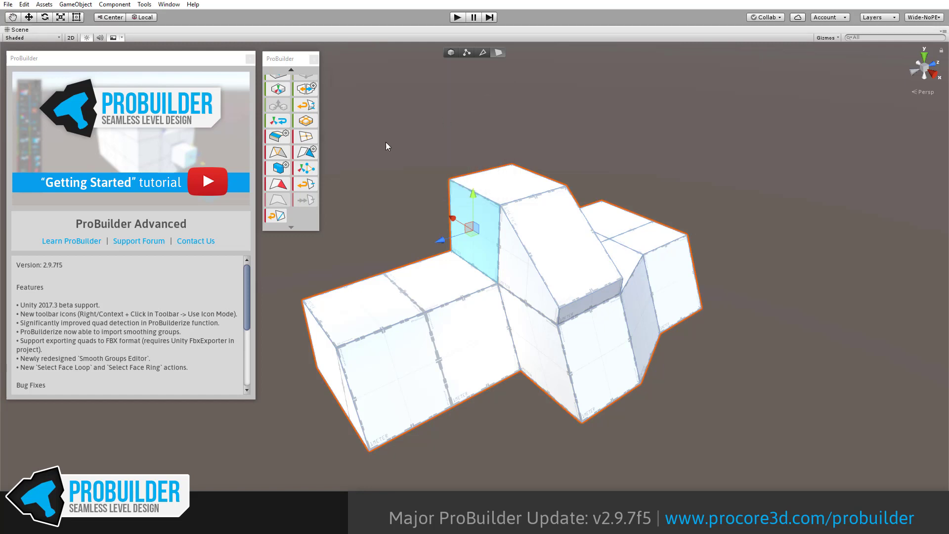
- Reopen the Extrude settings, try Individual Faces as the Extrude By method, choose a different method and close the settings
{"action": "left_click", "coordinate": [271, 165], "text": "alt"}
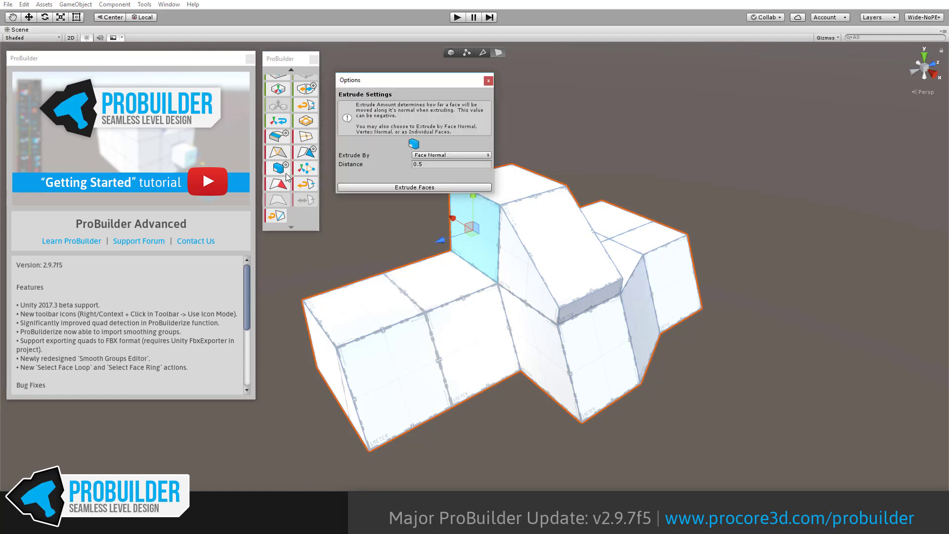
{"action": "left_click_drag", "start_coordinate": [381, 83], "coordinate": [371, 59]}
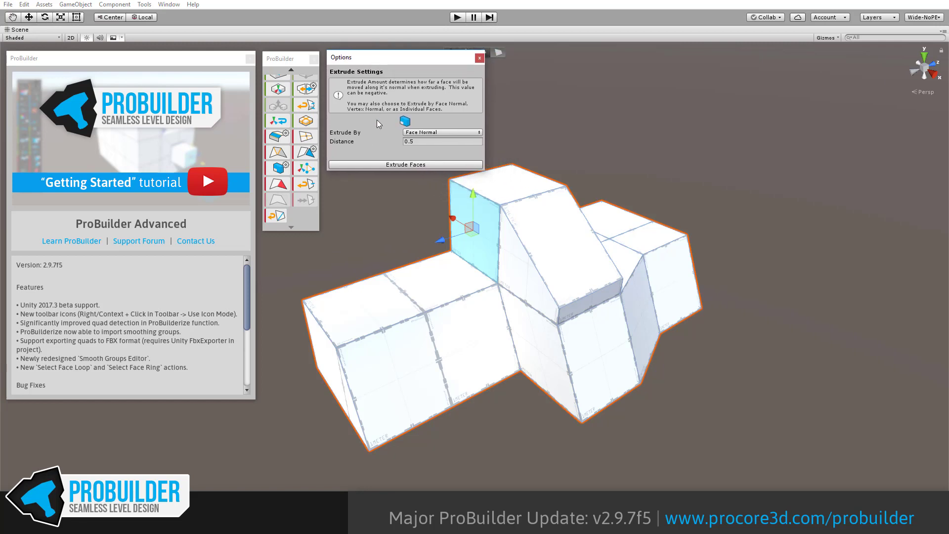
{"action": "left_click", "coordinate": [426, 133]}
{"action": "left_click", "coordinate": [437, 143]}
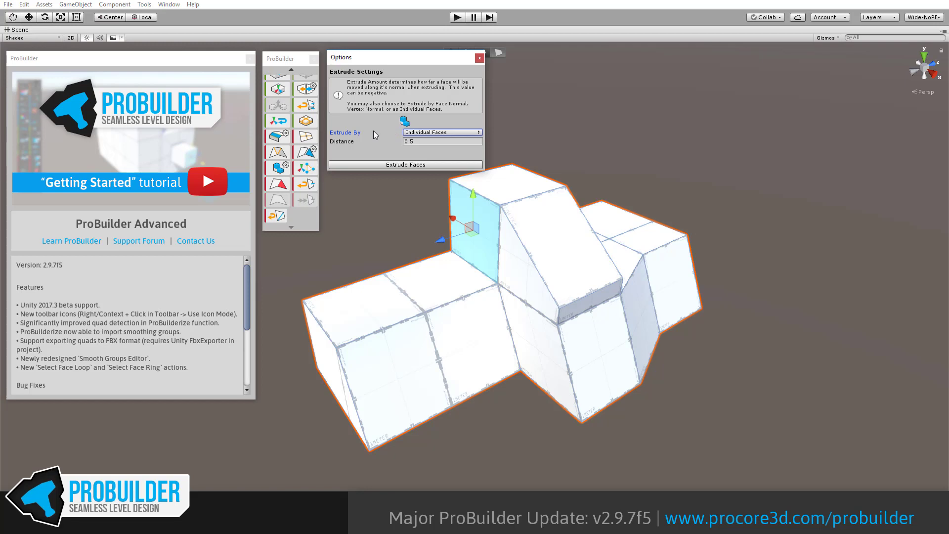
{"action": "left_click", "coordinate": [433, 132]}
{"action": "left_click", "coordinate": [434, 151]}
{"action": "left_click", "coordinate": [479, 57]}
- Extrude the raised block's selected side face by 0.5 and undo the extrusion
{"action": "left_click", "coordinate": [282, 167]}
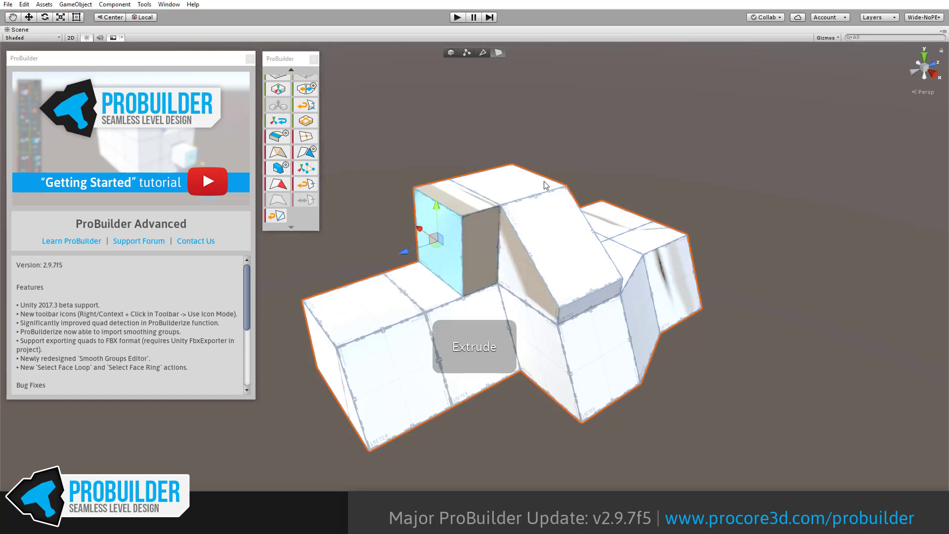
{"action": "key", "text": "ctrl+z"}
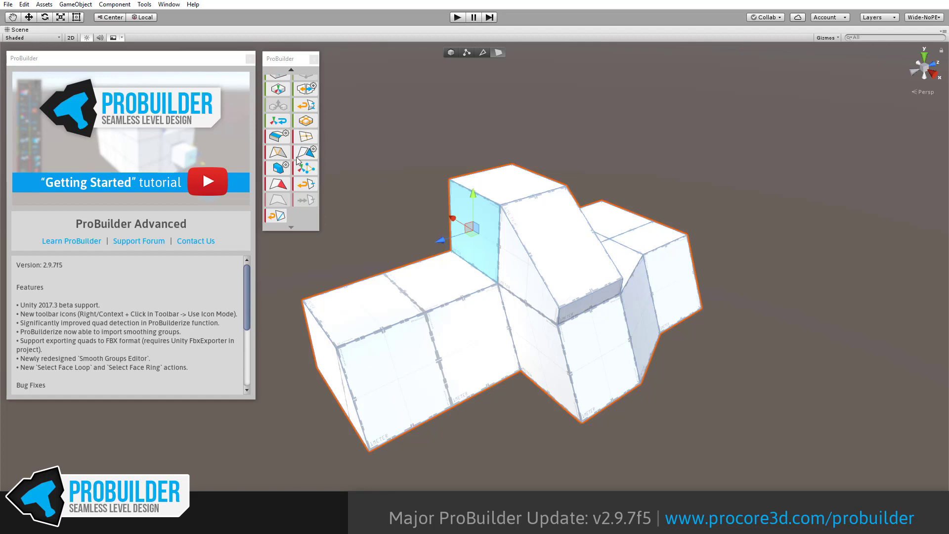
- Select the projecting block's front face and extend it to its face loop, then reselect it and extend it to its face ring
{"action": "scroll", "coordinate": [304, 189], "scroll_direction": "up", "scroll_amount": 3}
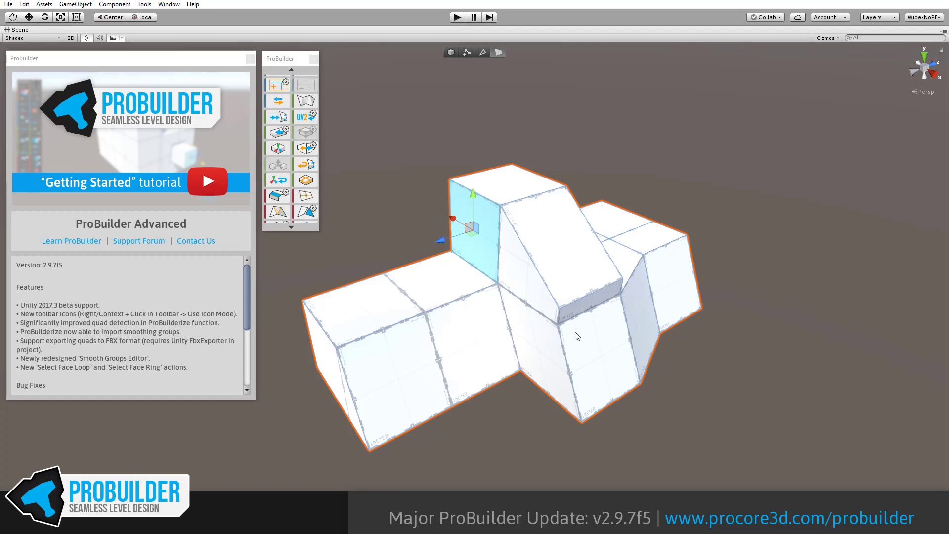
{"action": "left_click", "coordinate": [599, 345]}
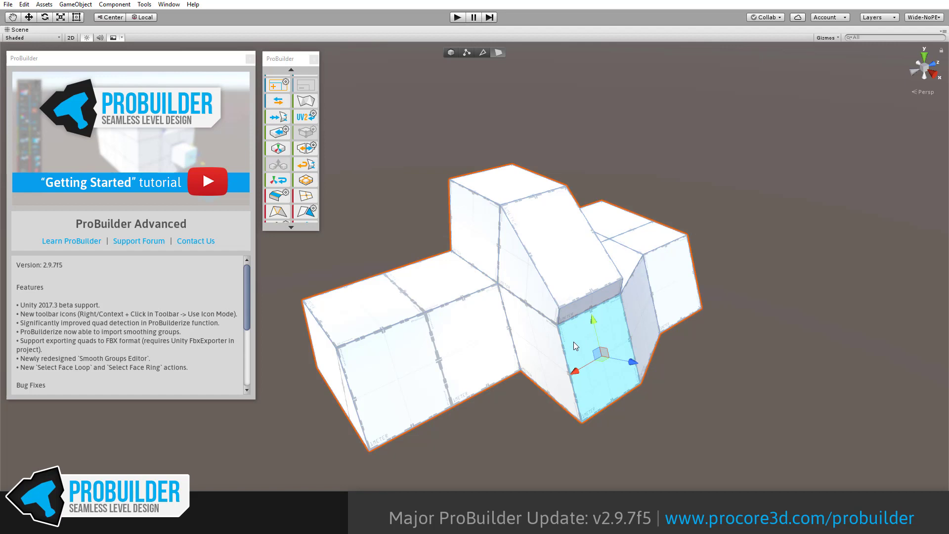
{"action": "key", "text": "alt+l"}
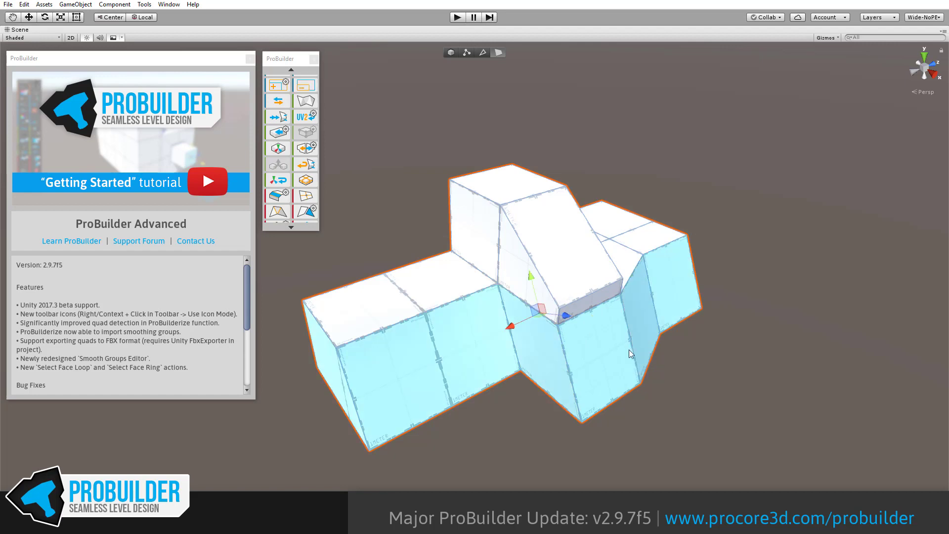
{"action": "left_click", "coordinate": [598, 351]}
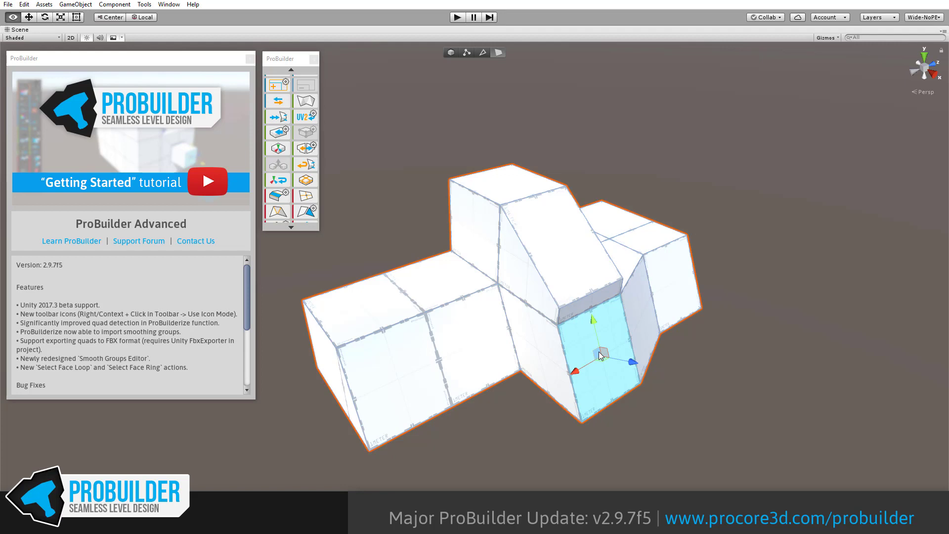
{"action": "key", "text": "alt+r"}
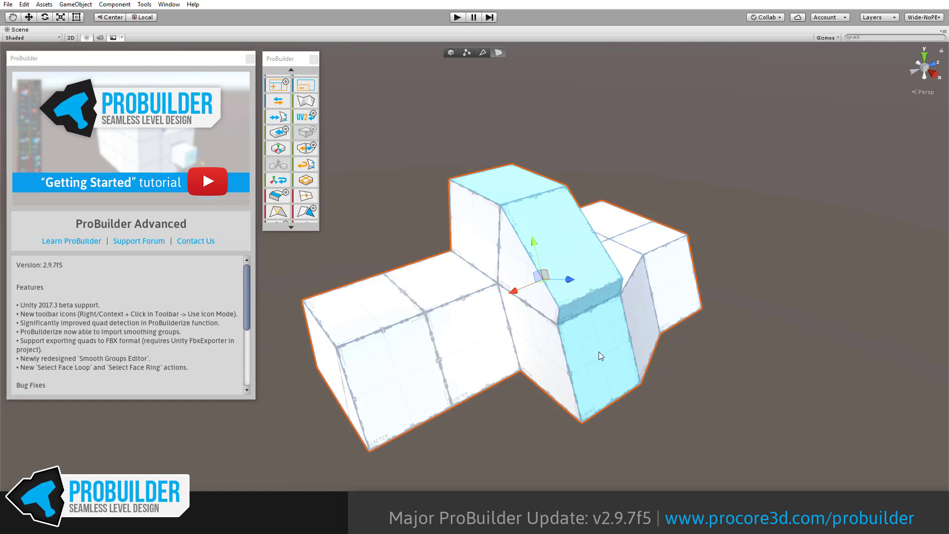
- From a more frontal view, extend the front face selection to the horizontal strip of faces, then reselect it and extend it vertically
{"action": "left_click_drag", "start_coordinate": [546, 367], "coordinate": [511, 367], "text": "alt"}
{"action": "left_click", "coordinate": [464, 351]}
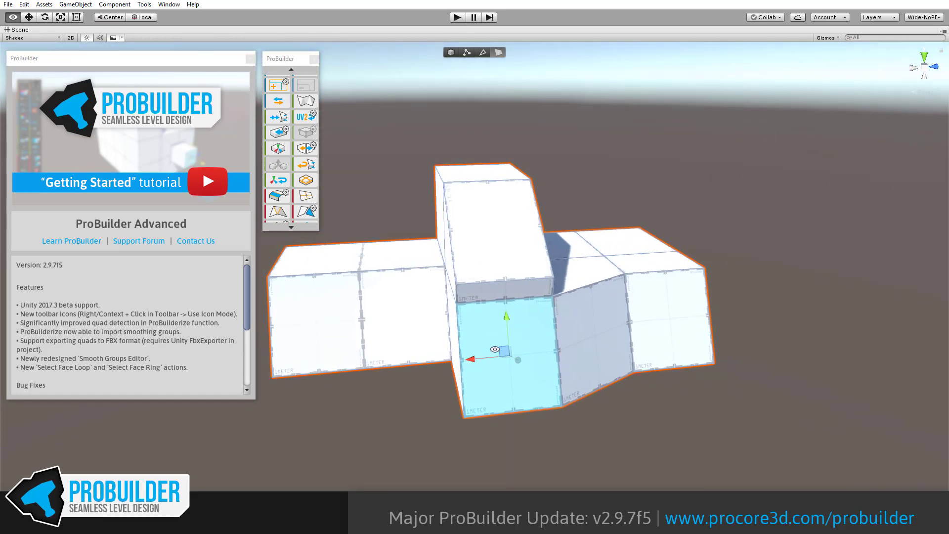
{"action": "key", "text": "alt+r"}
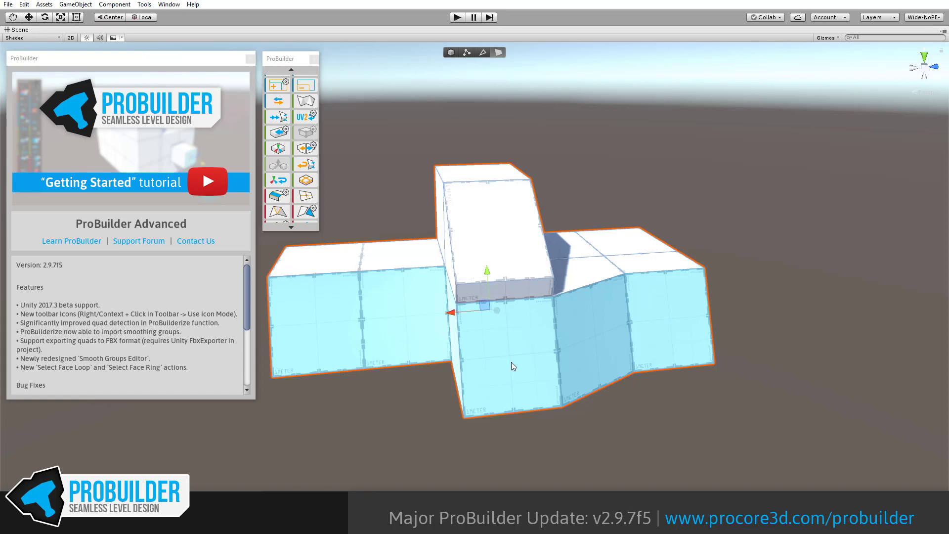
{"action": "left_click", "coordinate": [511, 362]}
{"action": "key", "text": "alt+l"}
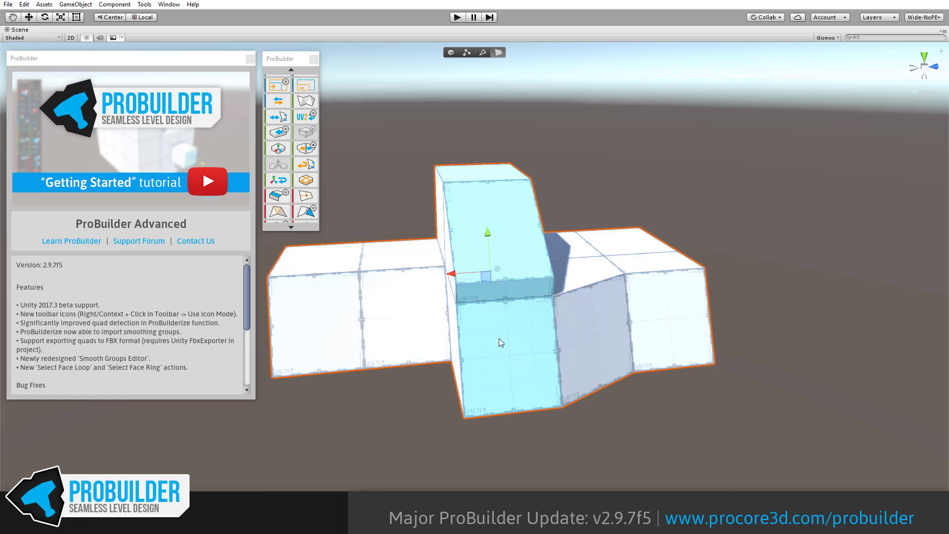
- In edge selection mode, select the upper edge of the projecting block's front face and apply edge loop and edge ring selection
{"action": "left_click_drag", "start_coordinate": [499, 338], "coordinate": [546, 362], "text": "alt"}
{"action": "left_click", "coordinate": [535, 366]}
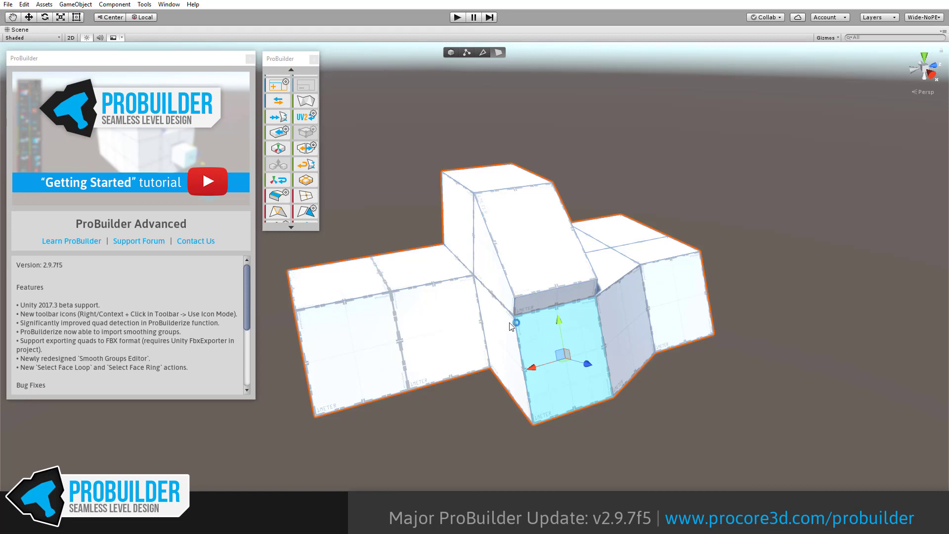
{"action": "left_click", "coordinate": [482, 53]}
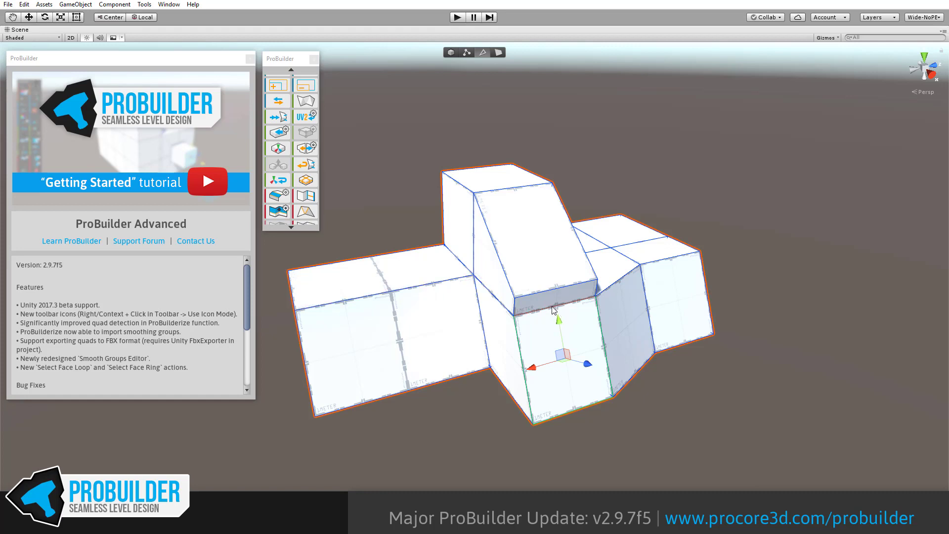
{"action": "left_click", "coordinate": [554, 308]}
{"action": "key", "text": "alt+l"}
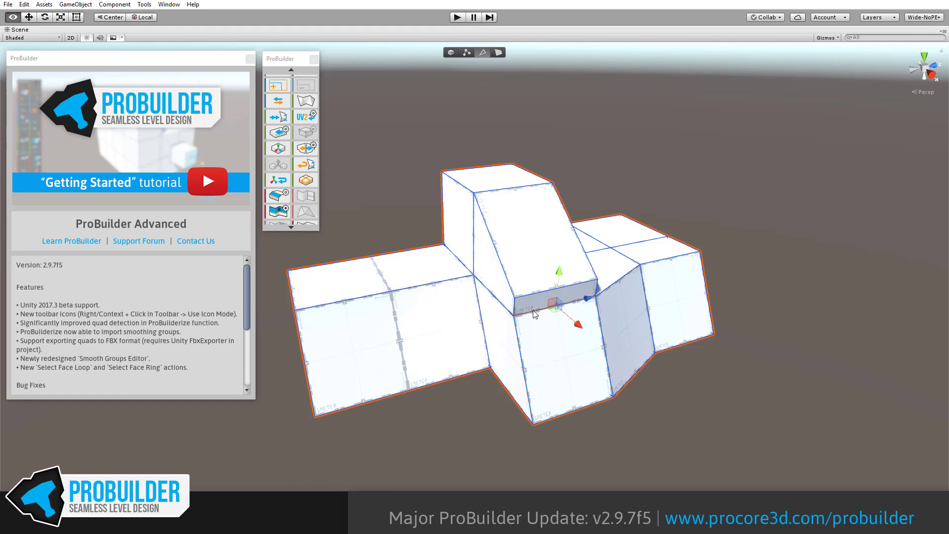
{"action": "key", "text": "alt+r"}
- Return to face selection with the projecting block's front face selected and open the Smooth Group Editor, placing it beside the raised block
{"action": "left_click", "coordinate": [498, 53]}
{"action": "left_click", "coordinate": [558, 356]}
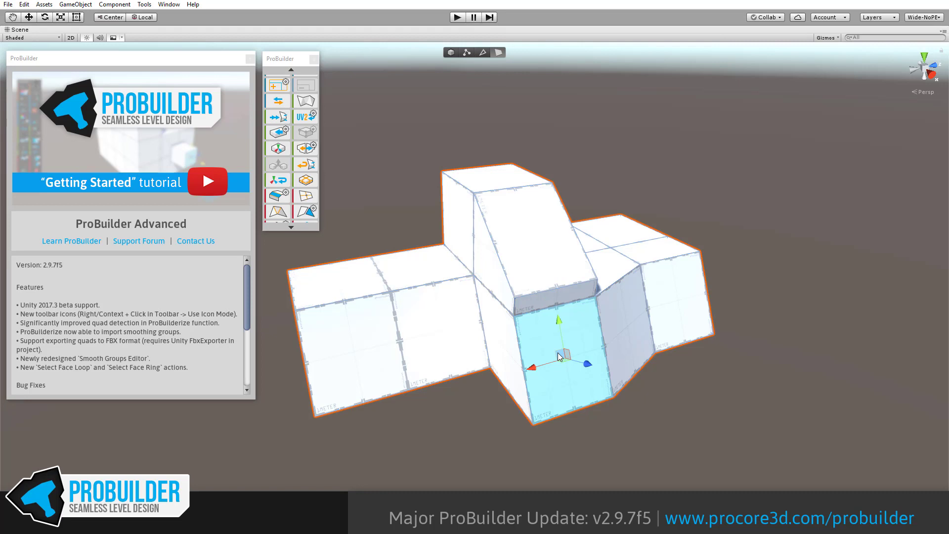
{"action": "scroll", "coordinate": [274, 144], "scroll_direction": "up", "scroll_amount": 3}
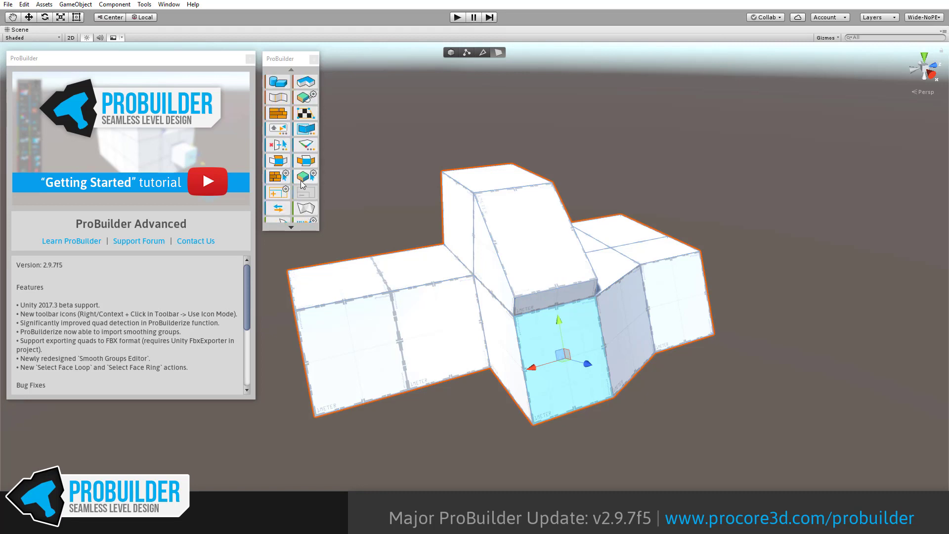
{"action": "left_click", "coordinate": [279, 98]}
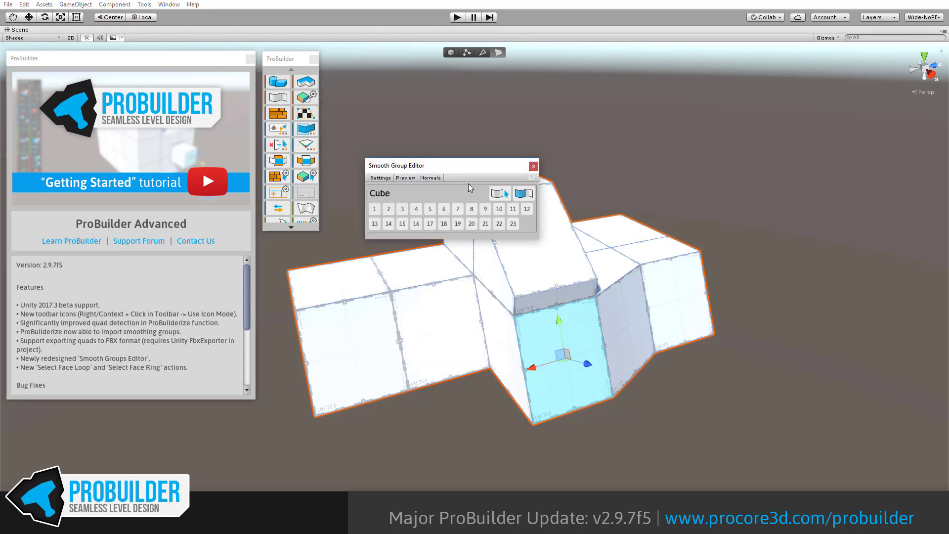
{"action": "left_click_drag", "start_coordinate": [477, 169], "coordinate": [635, 146]}
- Assign the top and front faces of the left-hand block to smoothing group 1
{"action": "left_click", "coordinate": [383, 279]}
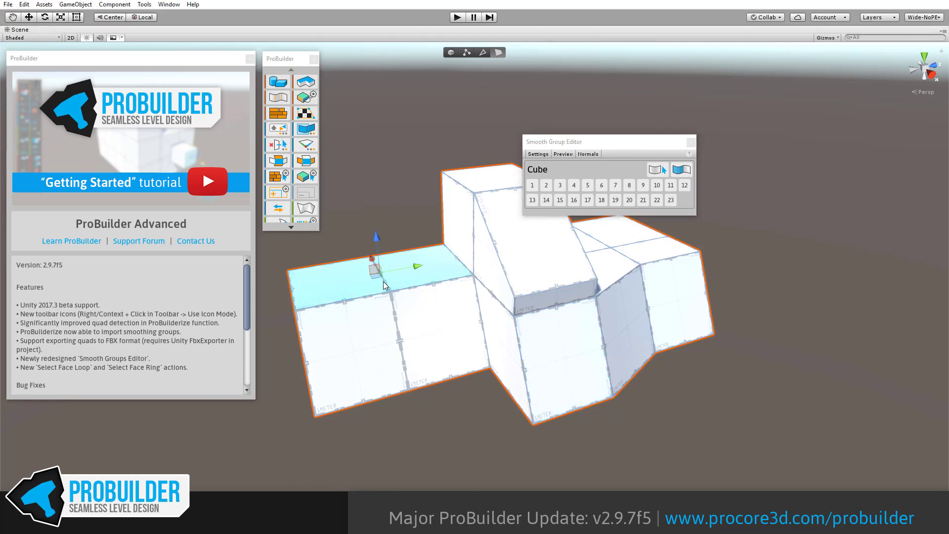
{"action": "left_click", "coordinate": [418, 339], "text": "shift"}
{"action": "left_click_drag", "start_coordinate": [430, 336], "coordinate": [494, 369], "text": "alt"}
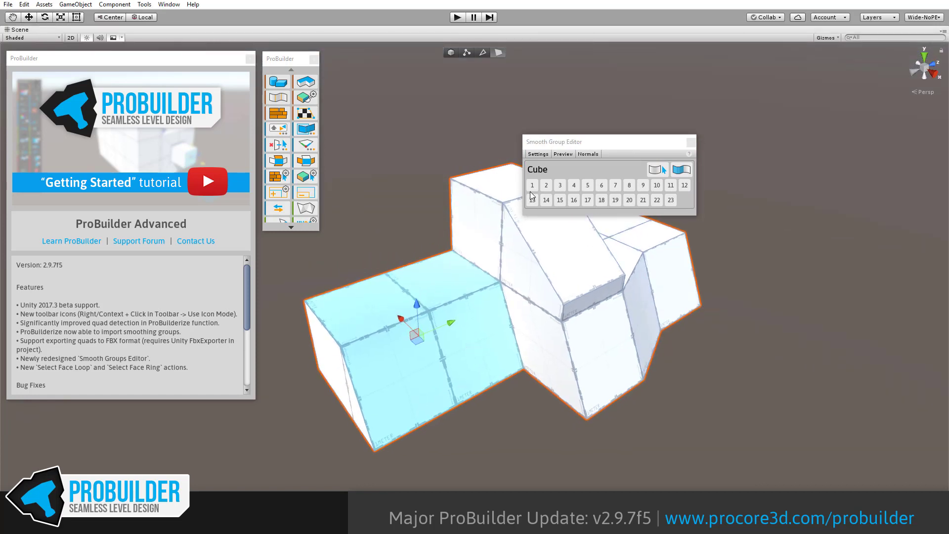
{"action": "left_click", "coordinate": [532, 185]}
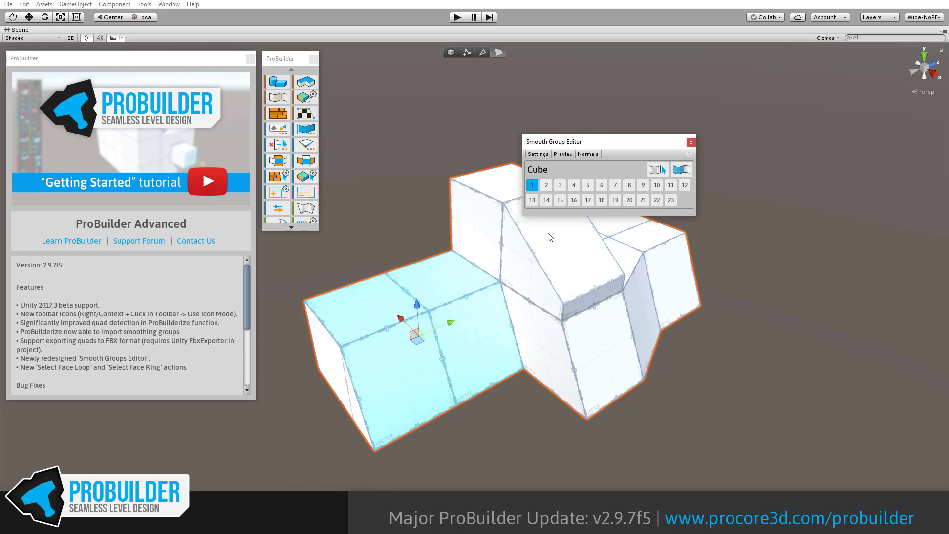
- Assign the left side faces of the raised block and the projecting block below it to smoothing group 2
{"action": "left_click", "coordinate": [490, 230]}
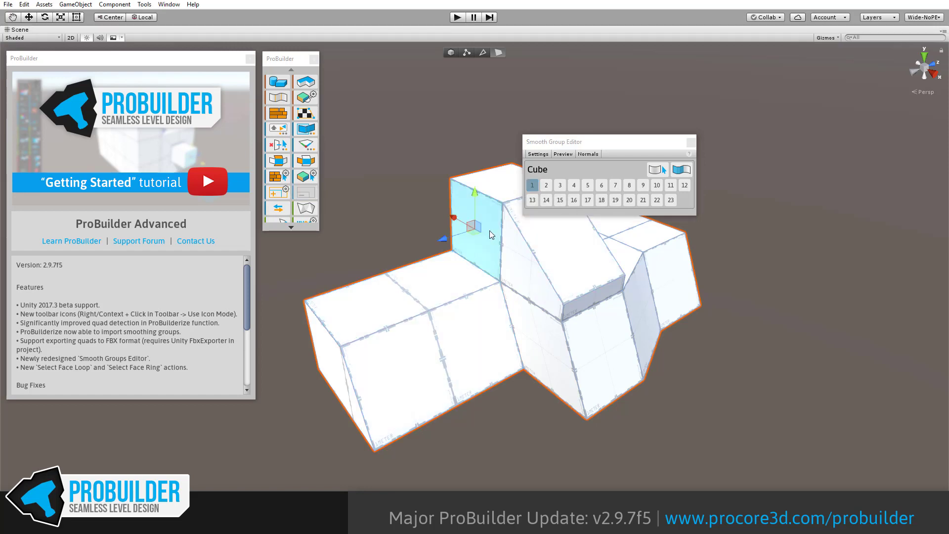
{"action": "left_click", "coordinate": [532, 185]}
{"action": "left_click", "coordinate": [525, 264], "text": "shift"}
{"action": "left_click", "coordinate": [537, 316], "text": "shift"}
{"action": "left_click", "coordinate": [546, 185]}
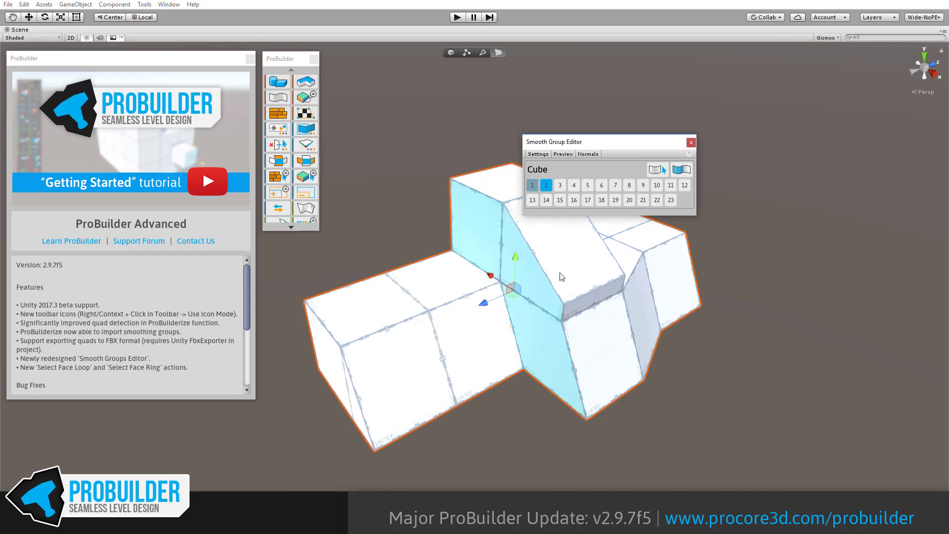
- Select the left-hand block's top face together with the group 2 side faces to examine a selection spanning both smoothing groups
{"action": "left_click", "coordinate": [443, 287]}
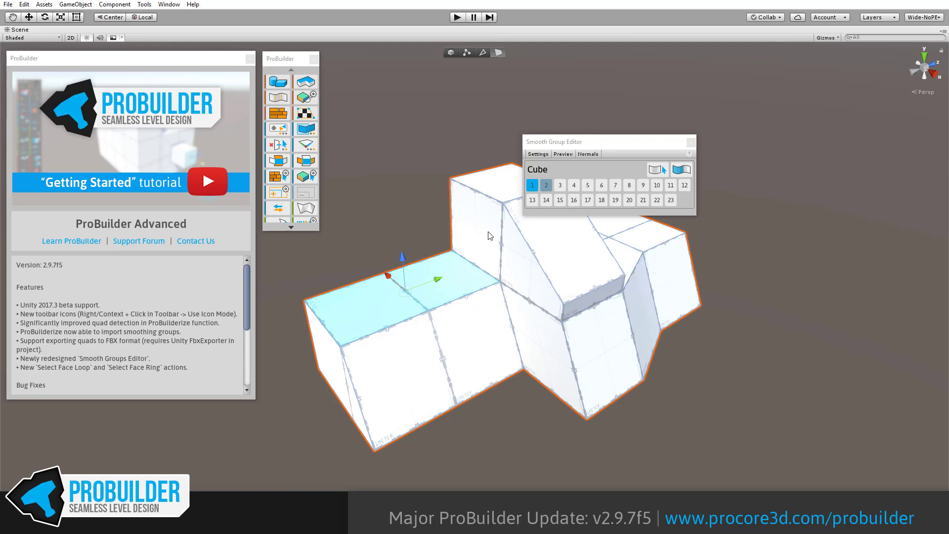
{"action": "left_click", "coordinate": [495, 242], "text": "shift"}
{"action": "left_click", "coordinate": [519, 282], "text": "shift"}
{"action": "left_click", "coordinate": [534, 324], "text": "shift"}
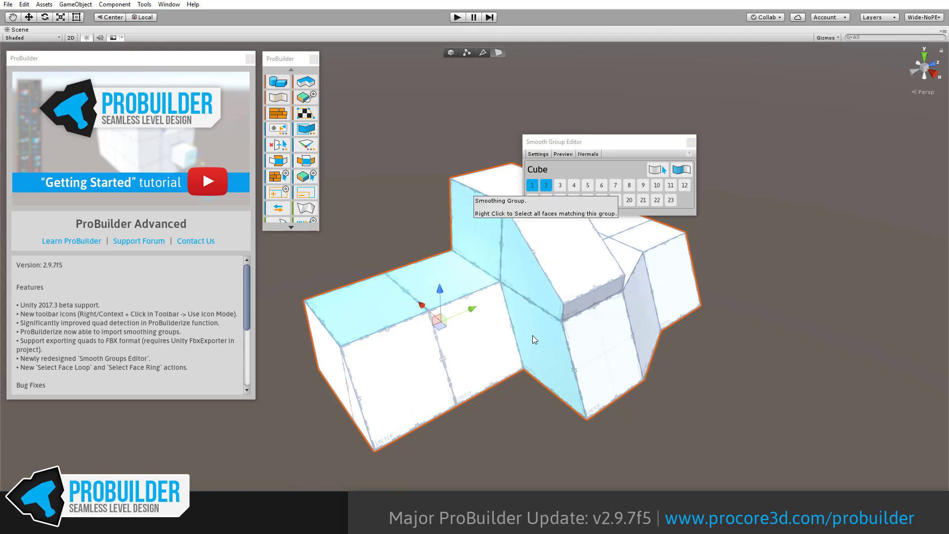
- Select the raised block's side face and add its ungrouped top face to check how the editor marks a mixed selection
{"action": "left_click", "coordinate": [488, 256]}
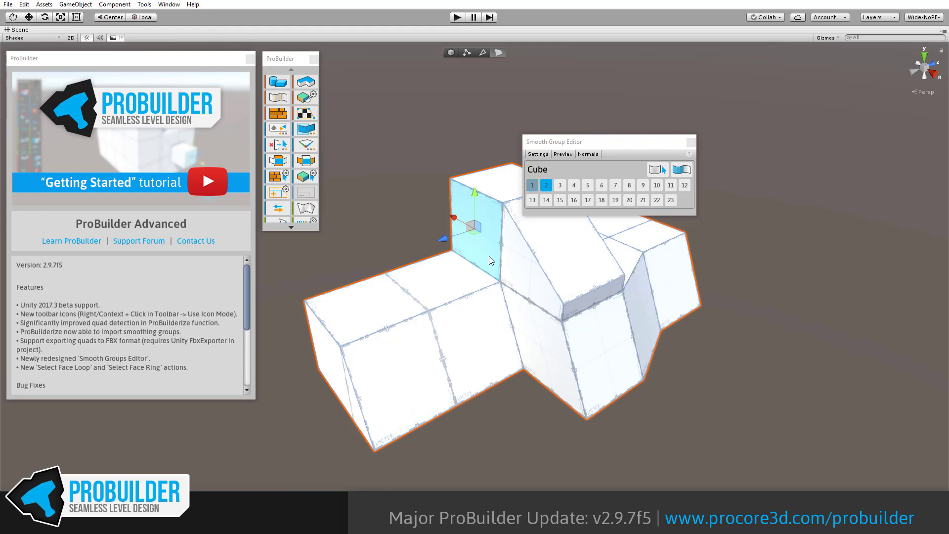
{"action": "left_click", "coordinate": [498, 192], "text": "shift"}
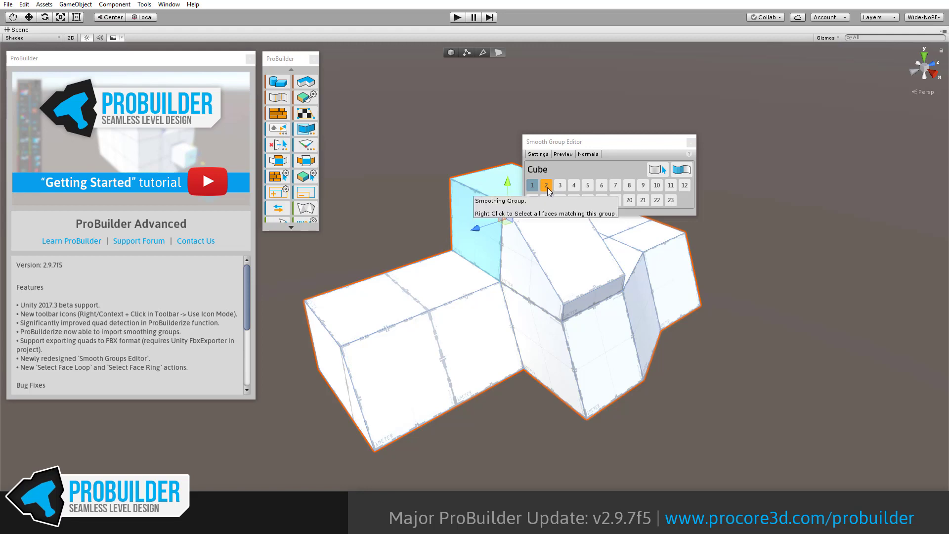
{"action": "left_click", "coordinate": [484, 248]}
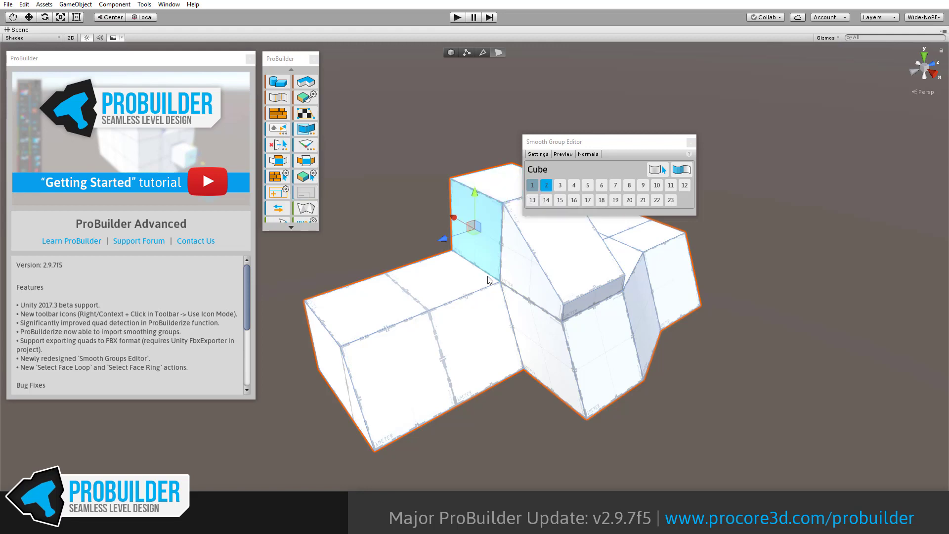
{"action": "left_click", "coordinate": [506, 187], "text": "shift"}
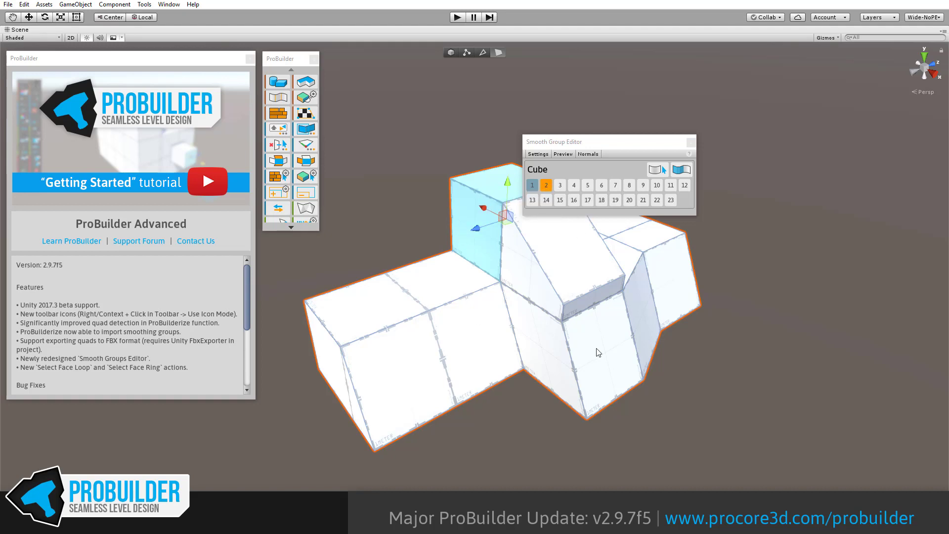
- Expand the raised block's side face selection to its whole smoothing group, clear the group and reassign the faces to group 2
{"action": "left_click", "coordinate": [517, 264]}
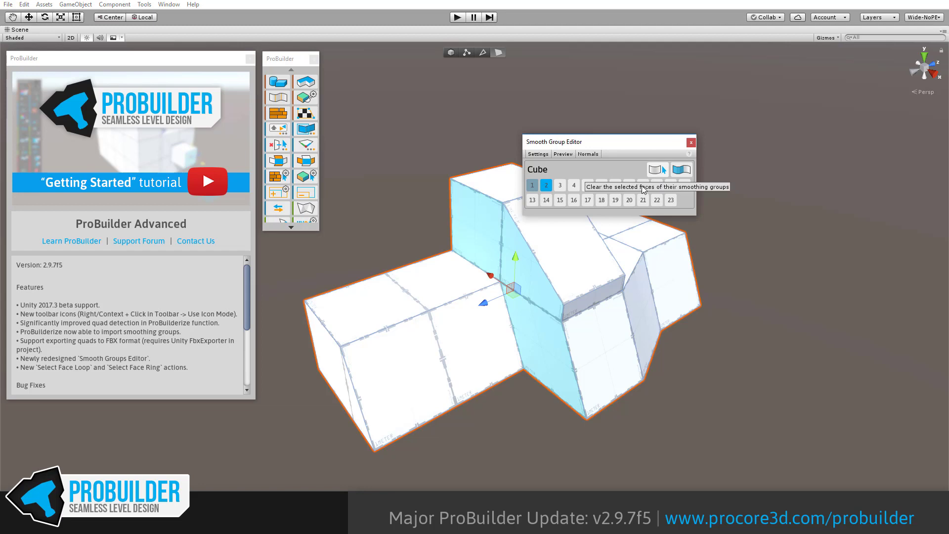
{"action": "left_click", "coordinate": [480, 246]}
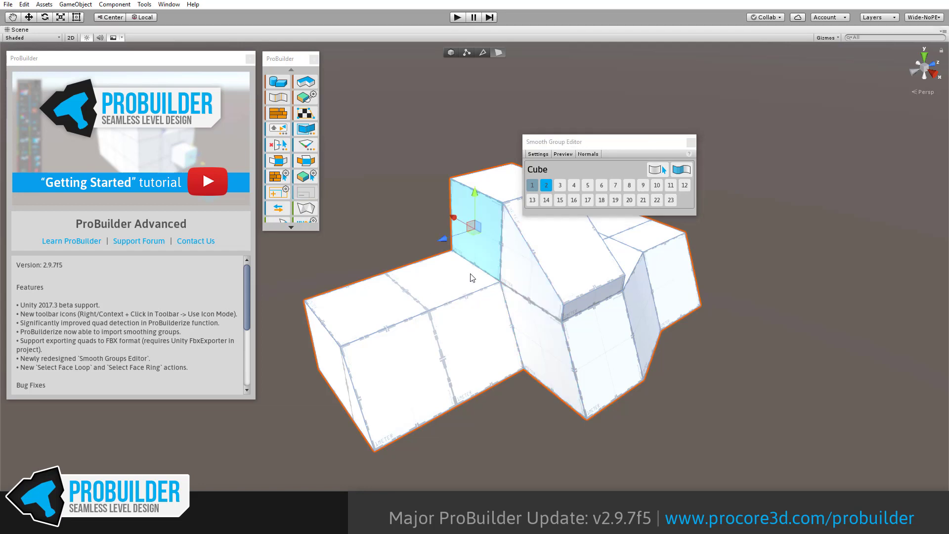
{"action": "left_click", "coordinate": [658, 171]}
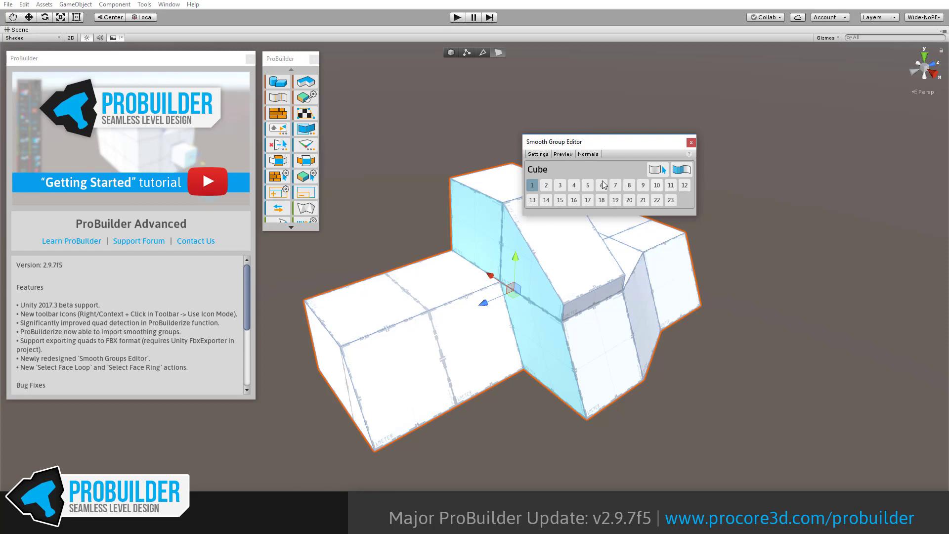
{"action": "left_click", "coordinate": [545, 188]}
- Assign the sloped face, the raised block's top face and the projecting block's front face to smoothing group 3
{"action": "left_click", "coordinate": [567, 242]}
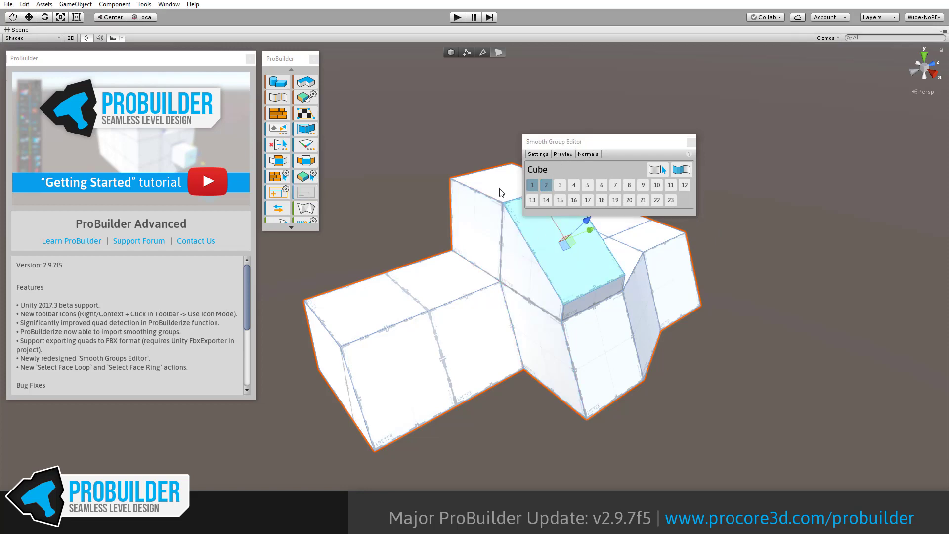
{"action": "left_click", "coordinate": [500, 191], "text": "shift"}
{"action": "left_click", "coordinate": [604, 359], "text": "shift"}
{"action": "left_click", "coordinate": [558, 187]}
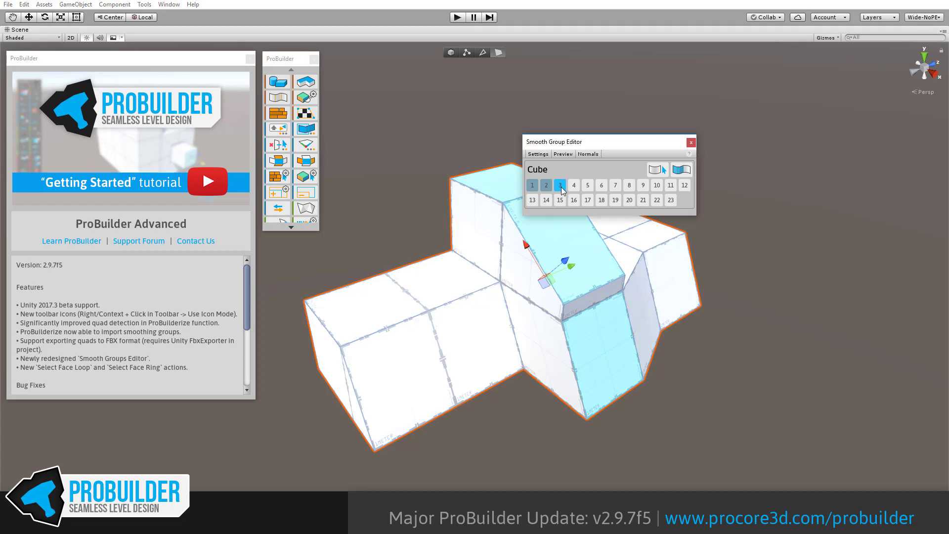
- Turn on the smoothing group color preview and move the Smooth Group Editor clear of the mesh to inspect the groups
{"action": "left_click", "coordinate": [565, 155]}
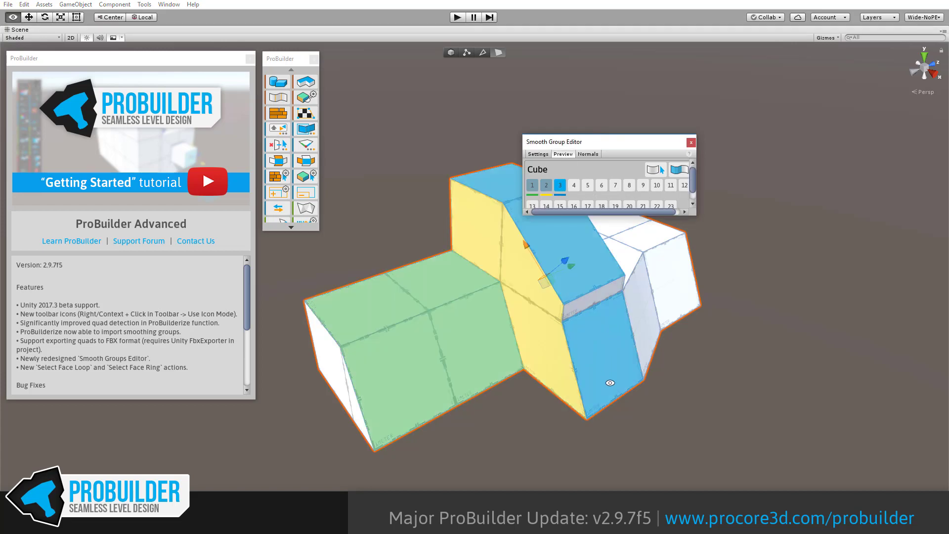
{"action": "left_click_drag", "start_coordinate": [610, 384], "coordinate": [503, 236], "text": "alt"}
{"action": "left_click_drag", "start_coordinate": [612, 142], "coordinate": [694, 124]}
{"action": "left_click_drag", "start_coordinate": [542, 167], "coordinate": [608, 168], "text": "alt"}
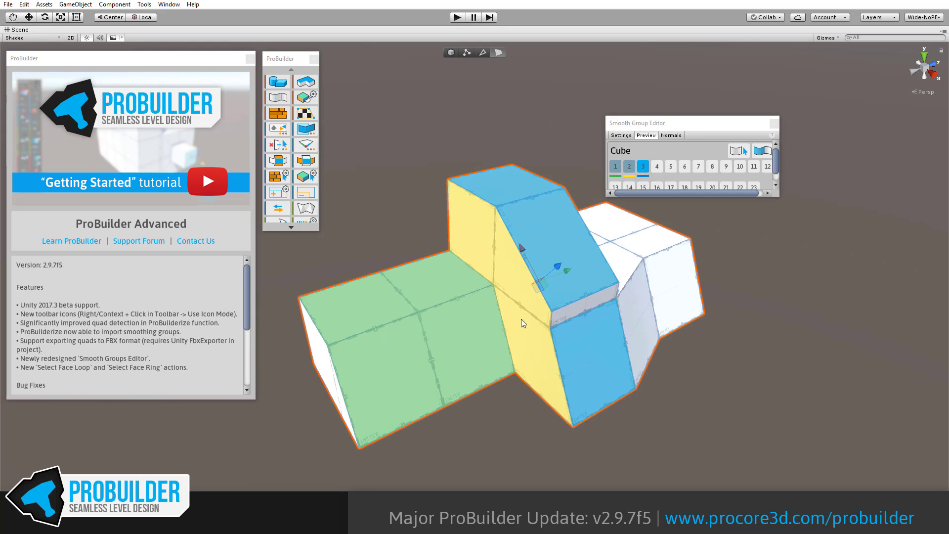
{"action": "left_click_drag", "start_coordinate": [521, 318], "coordinate": [457, 352], "text": "alt"}
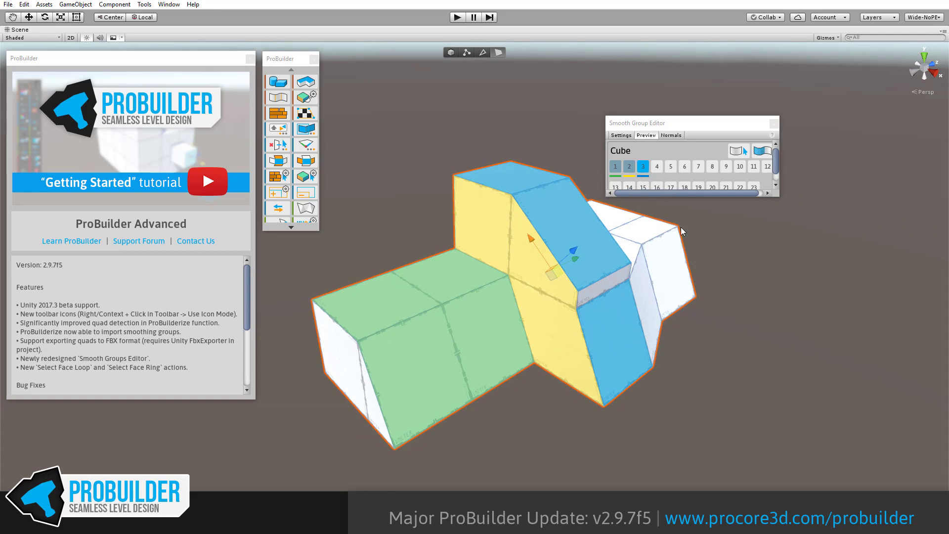
- Display the mesh normals at a shorter length and set the preview opacity to 0.523, switching Preview Dither on and back off
{"action": "left_click", "coordinate": [675, 135]}
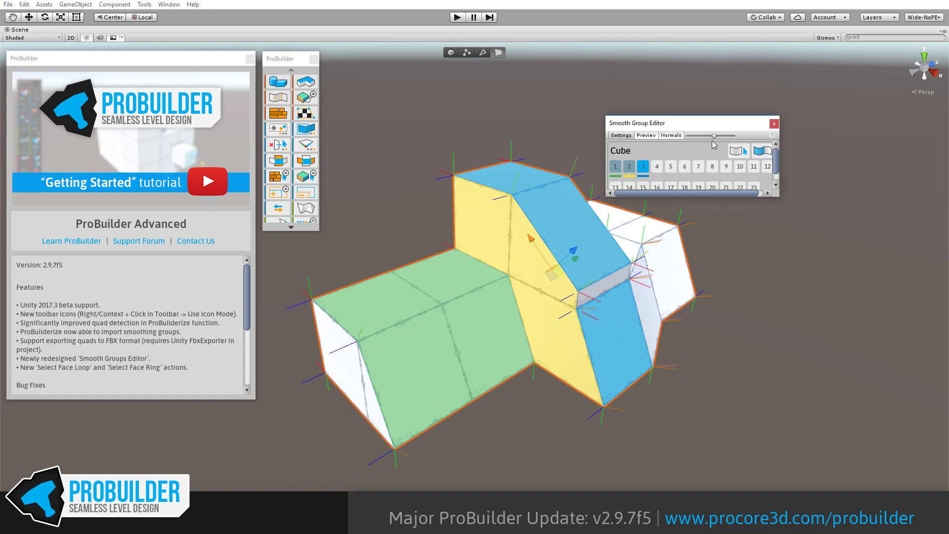
{"action": "mouse_move", "coordinate": [718, 142]}
{"action": "left_mouse_down"}
{"action": "mouse_move", "coordinate": [727, 139]}
{"action": "mouse_move", "coordinate": [704, 147]}
{"action": "left_mouse_up"}
{"action": "left_click", "coordinate": [622, 136]}
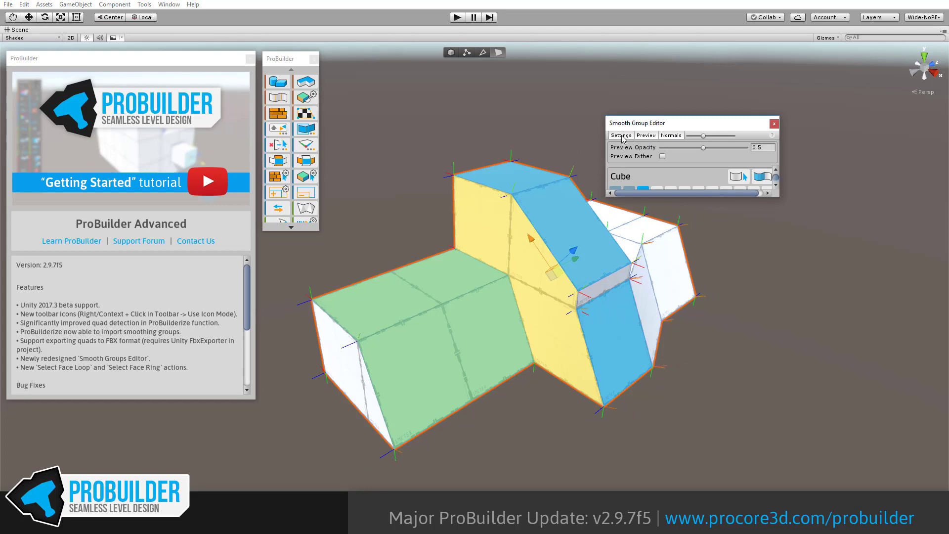
{"action": "mouse_move", "coordinate": [704, 148]}
{"action": "left_mouse_down"}
{"action": "mouse_move", "coordinate": [730, 147]}
{"action": "mouse_move", "coordinate": [705, 147]}
{"action": "left_mouse_up"}
{"action": "left_click", "coordinate": [663, 157]}
{"action": "left_click", "coordinate": [663, 157]}
- Show the Smooth Group Editor's built-in help, enlarge the window to read the button color legend, and hide the help again
{"action": "left_click", "coordinate": [771, 139]}
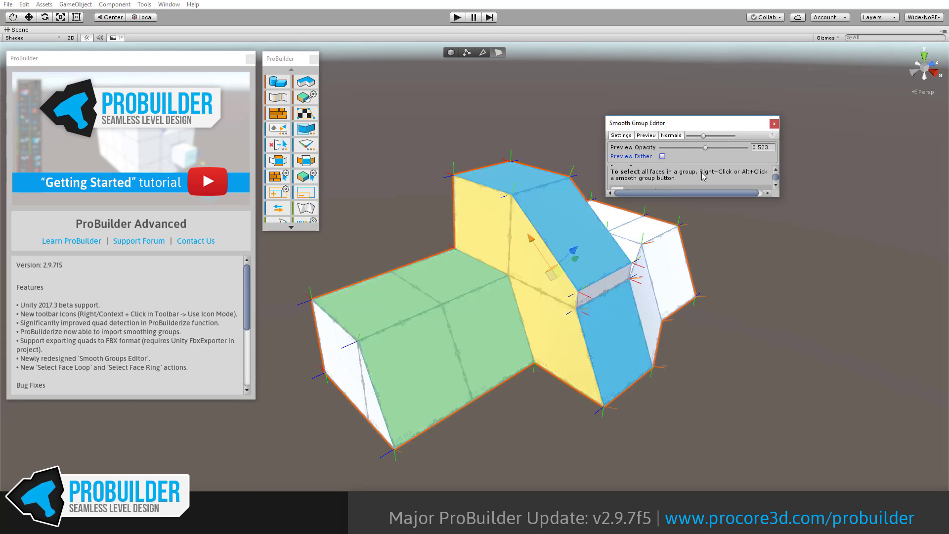
{"action": "left_click_drag", "start_coordinate": [720, 197], "coordinate": [720, 414]}
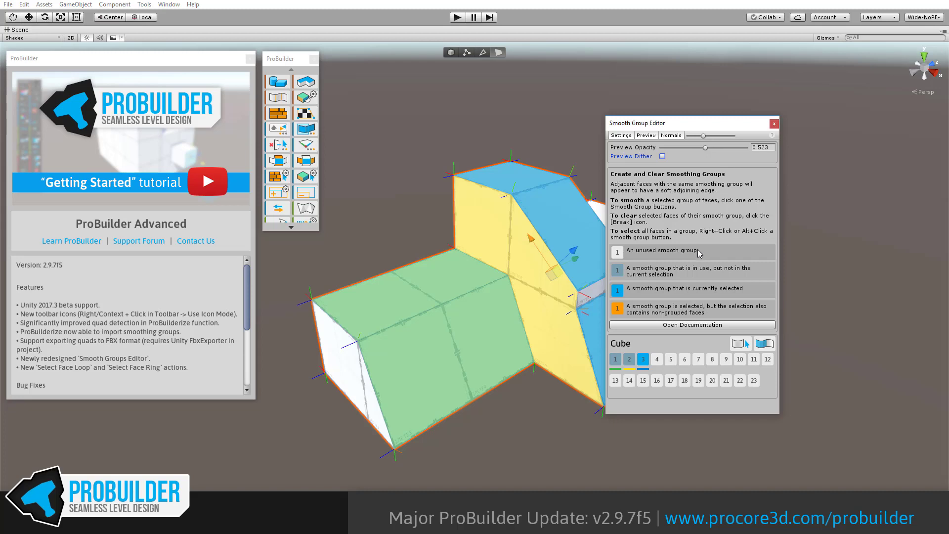
{"action": "left_click", "coordinate": [772, 135]}
{"action": "left_click", "coordinate": [772, 134]}
{"action": "left_click", "coordinate": [772, 135]}
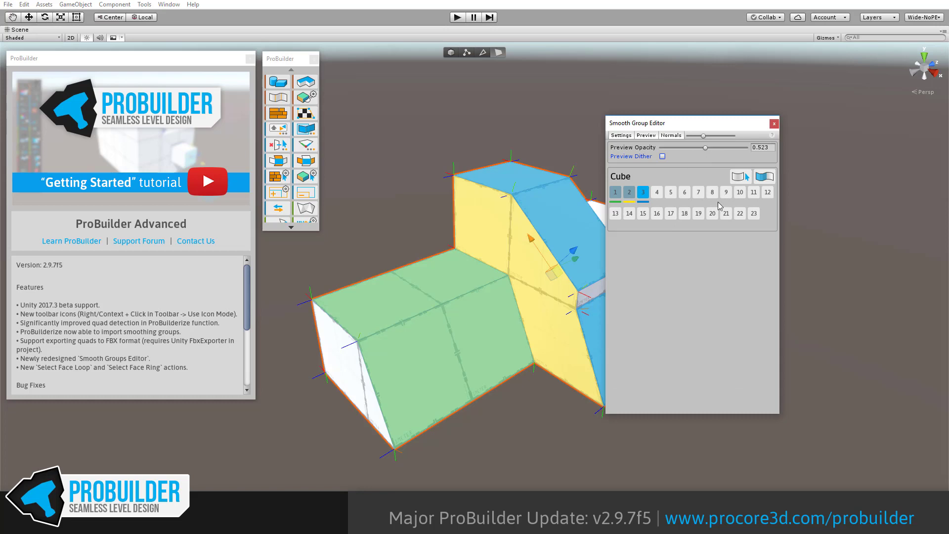
{"action": "left_click", "coordinate": [772, 135]}
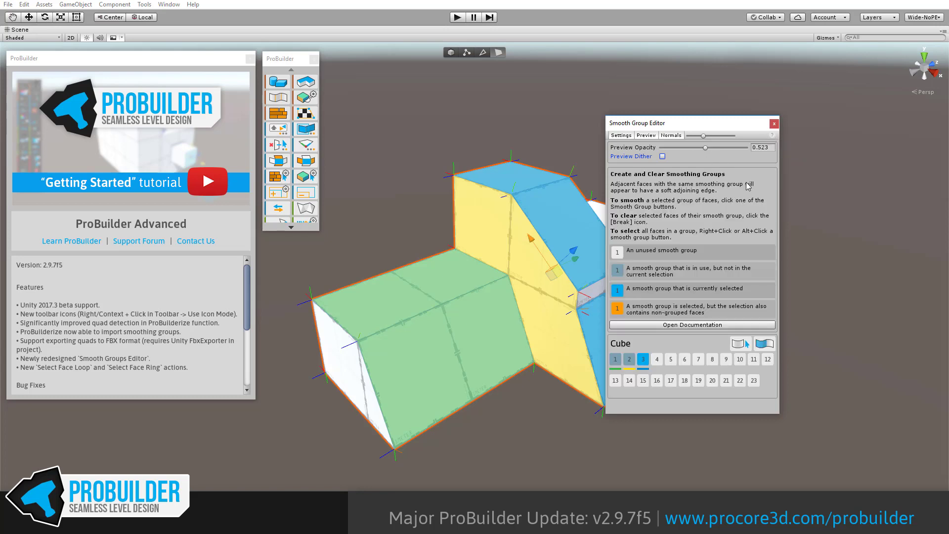
{"action": "left_click", "coordinate": [771, 135]}
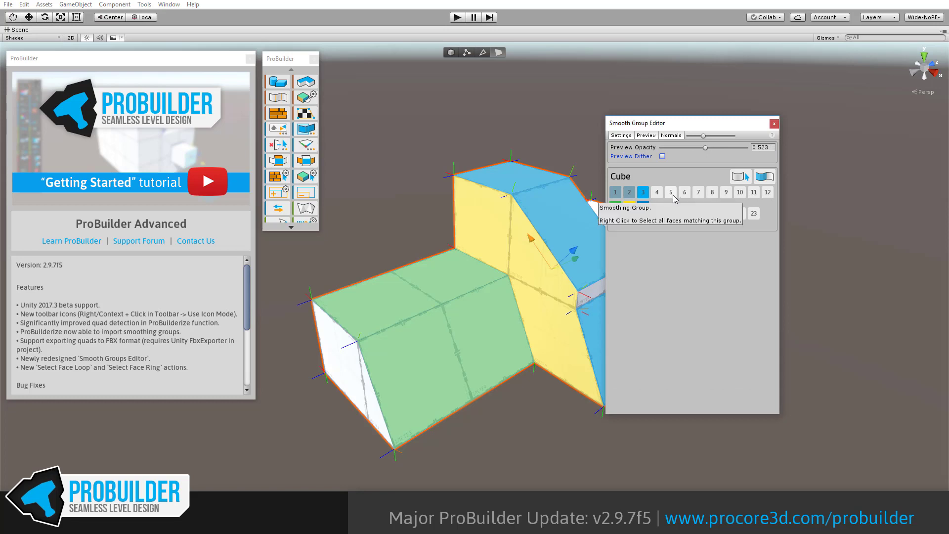
- Shrink the Smooth Group Editor window to fit its group buttons and reposition it beside the raised block
{"action": "left_click_drag", "start_coordinate": [735, 124], "coordinate": [704, 122]}
{"action": "left_click_drag", "start_coordinate": [696, 413], "coordinate": [672, 238]}
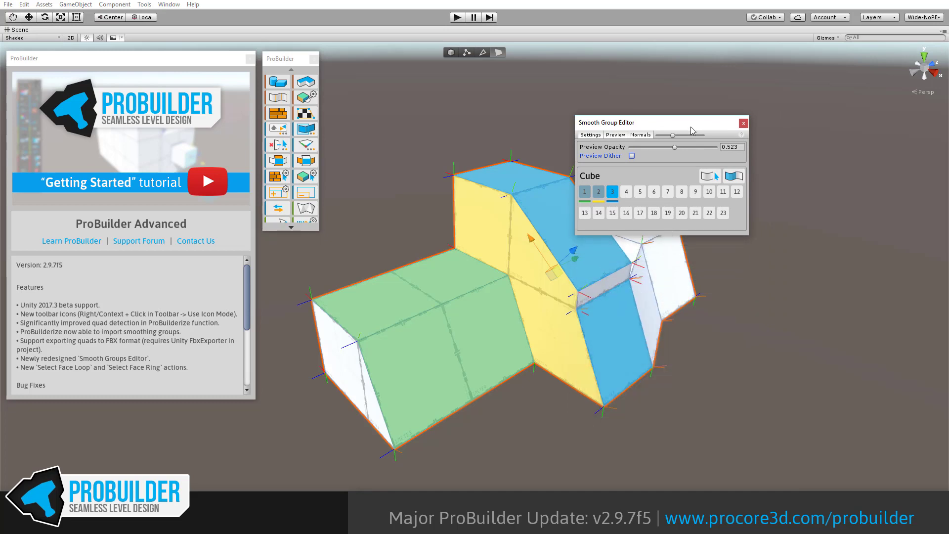
{"action": "left_click_drag", "start_coordinate": [674, 129], "coordinate": [705, 179]}
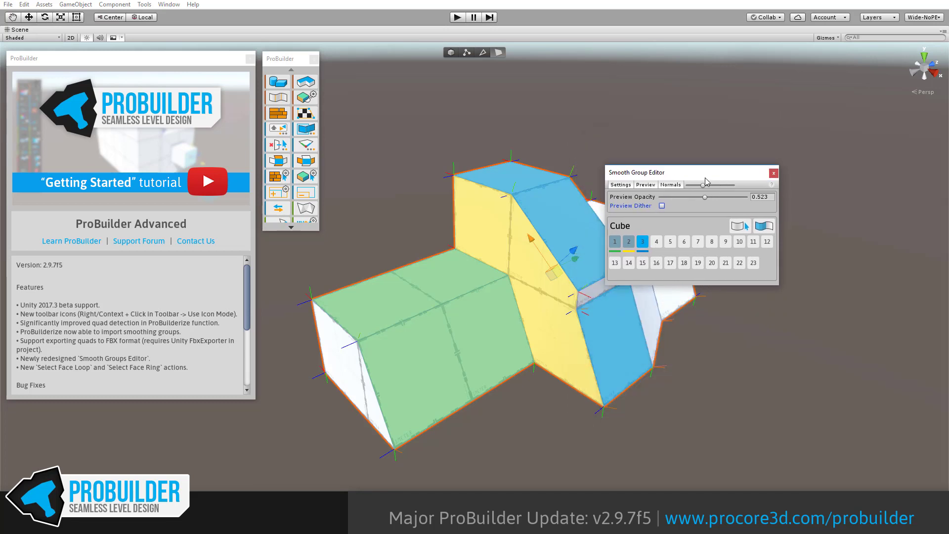
- Close the Smooth Group Editor and return to object selection mode
{"action": "left_click", "coordinate": [773, 173]}
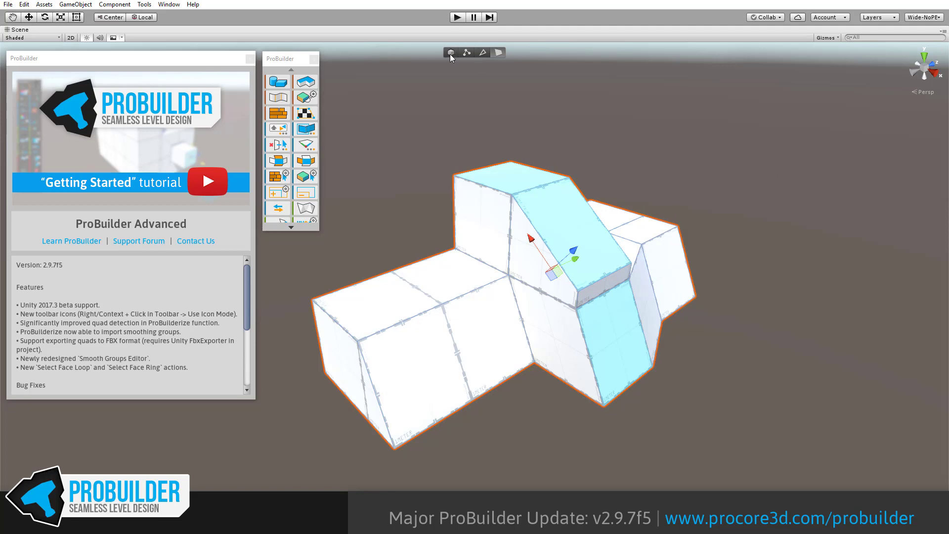
{"action": "left_click_drag", "start_coordinate": [553, 154], "coordinate": [618, 166], "text": "alt"}
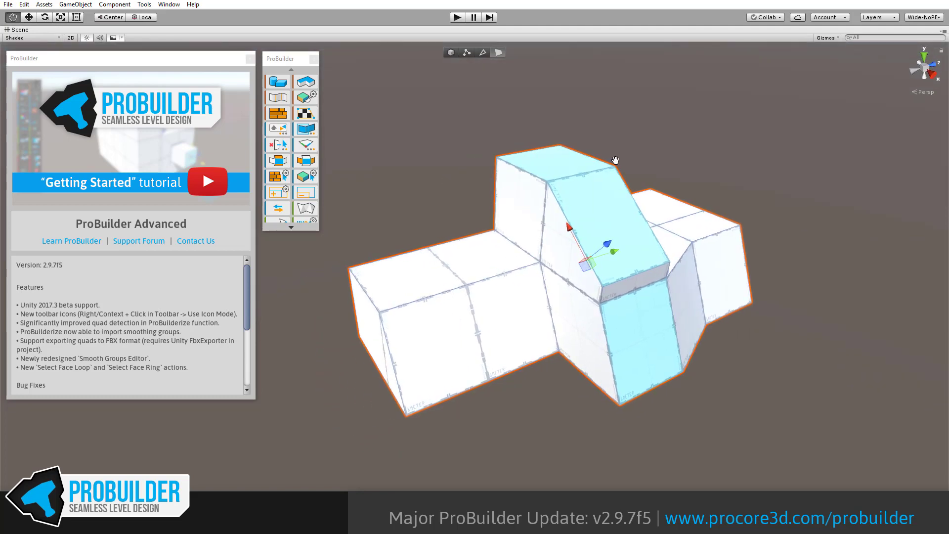
{"action": "left_click", "coordinate": [451, 52]}
- Review the ProBuilder release notes from the feature list through the bug fixes and changes
{"action": "scroll", "coordinate": [123, 315], "scroll_direction": "down", "scroll_amount": 3}
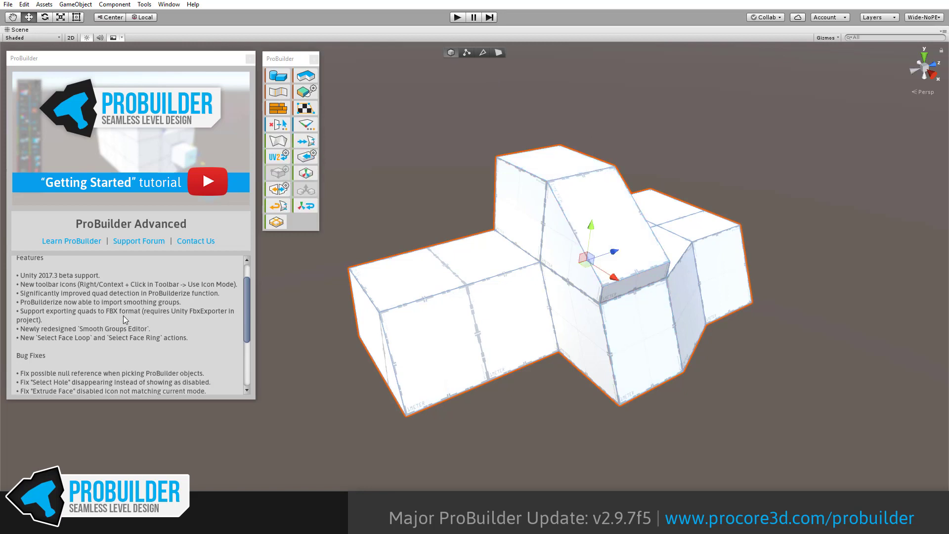
{"action": "scroll", "coordinate": [123, 331], "scroll_direction": "up", "scroll_amount": 3}
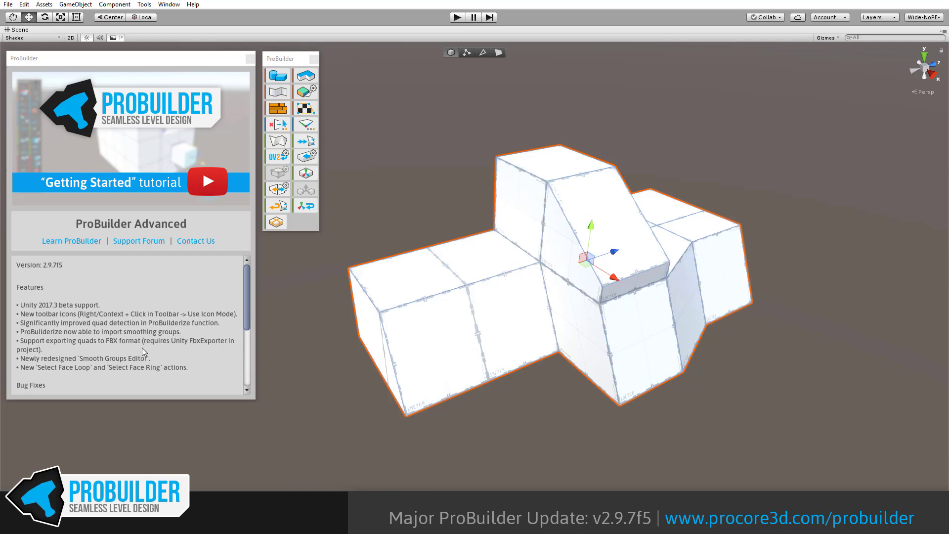
{"action": "scroll", "coordinate": [141, 348], "scroll_direction": "down", "scroll_amount": 3}
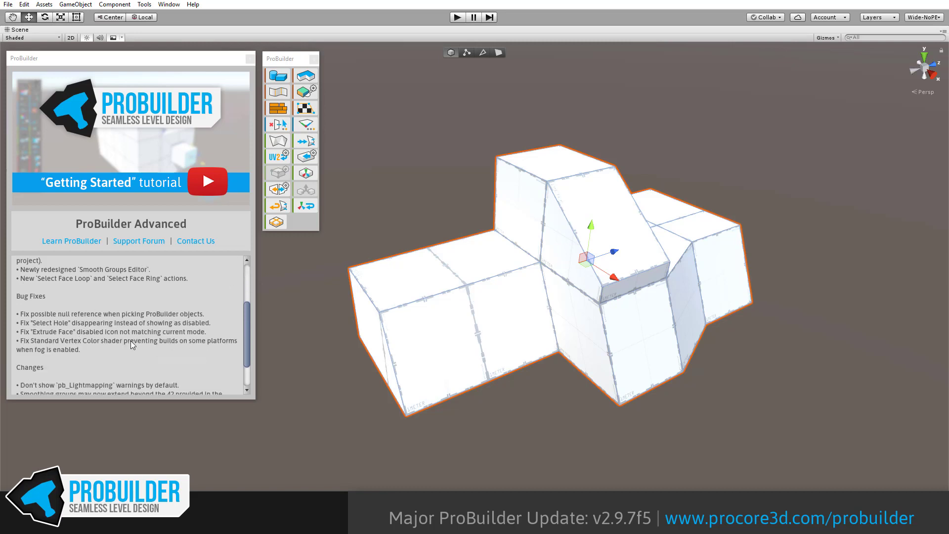
{"action": "scroll", "coordinate": [133, 345], "scroll_direction": "down", "scroll_amount": 2}
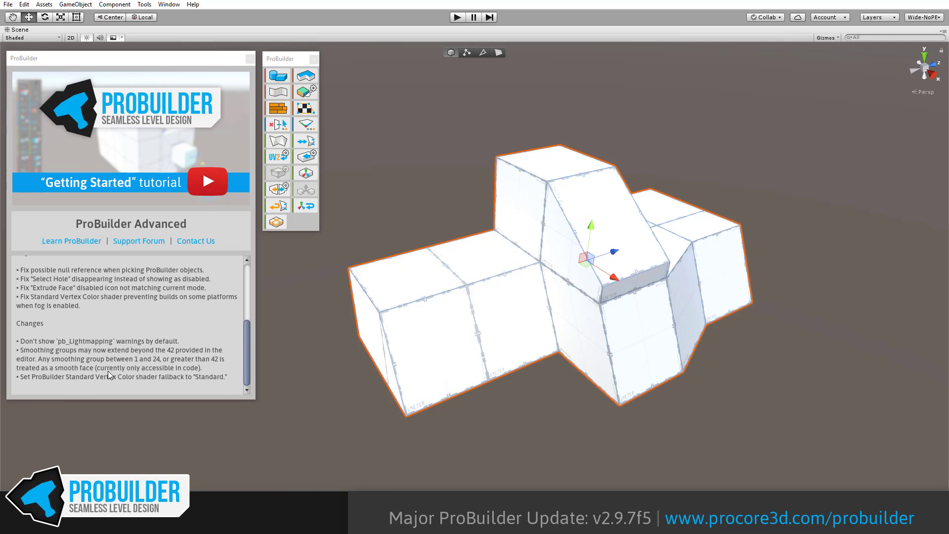
{"action": "scroll", "coordinate": [109, 375], "scroll_direction": "up", "scroll_amount": 5}
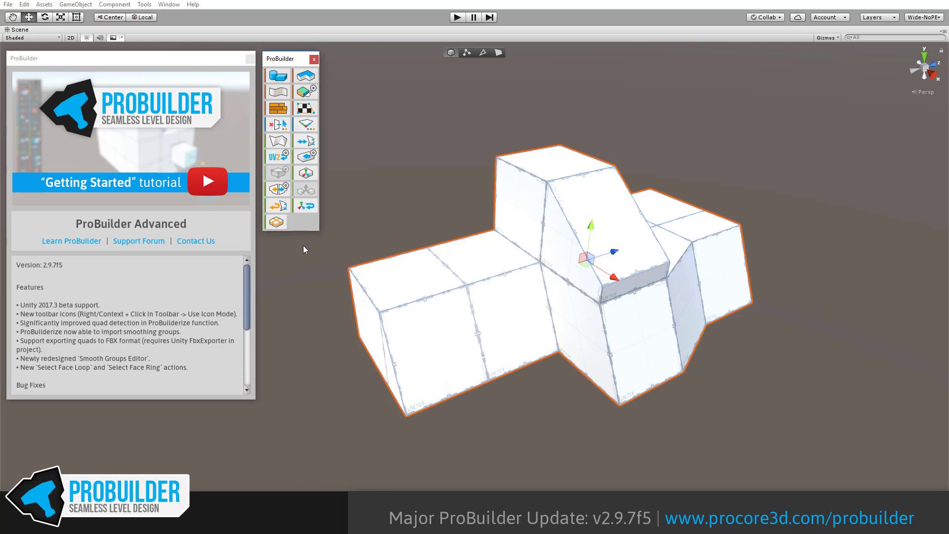
- Switch the ProBuilder toolbar to text mode and look through its list of actions
{"action": "right_click", "coordinate": [301, 220]}
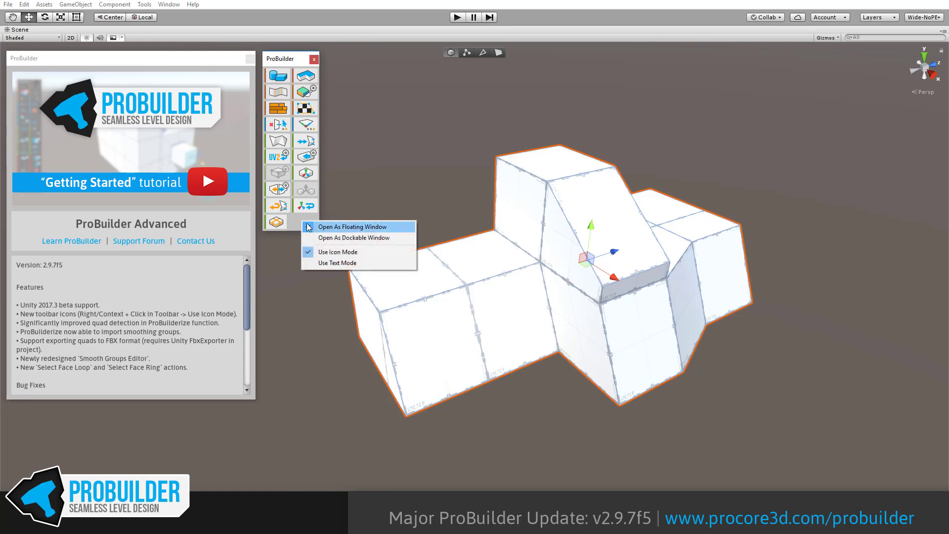
{"action": "left_click", "coordinate": [349, 263]}
{"action": "scroll", "coordinate": [309, 188], "scroll_direction": "down", "scroll_amount": 5}
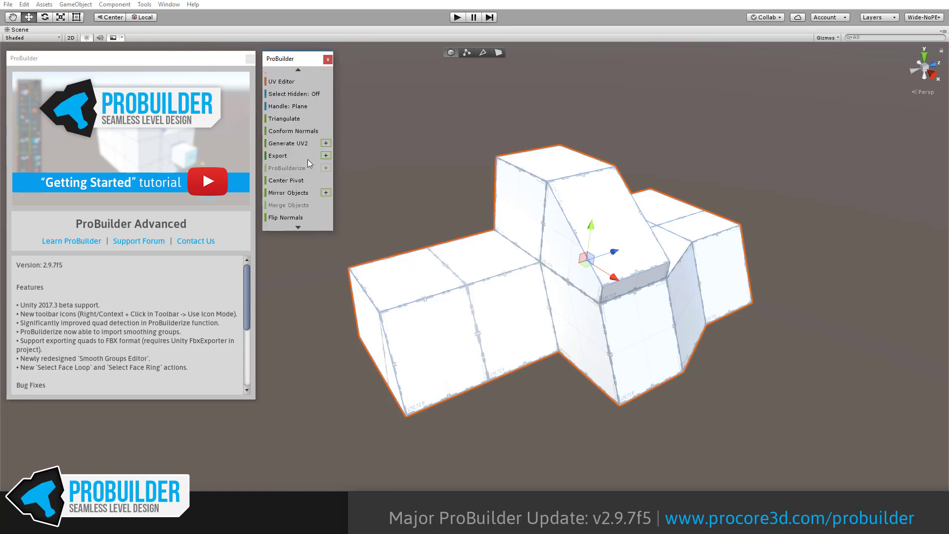
- Switch the ProBuilder toolbar back to icon mode and narrow it to a single column of icons
{"action": "right_click", "coordinate": [316, 226]}
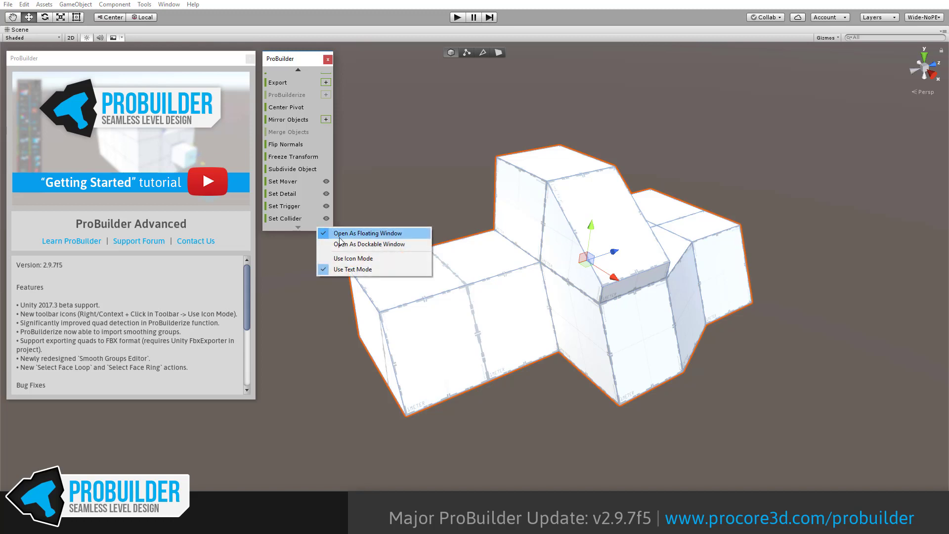
{"action": "left_click", "coordinate": [361, 258]}
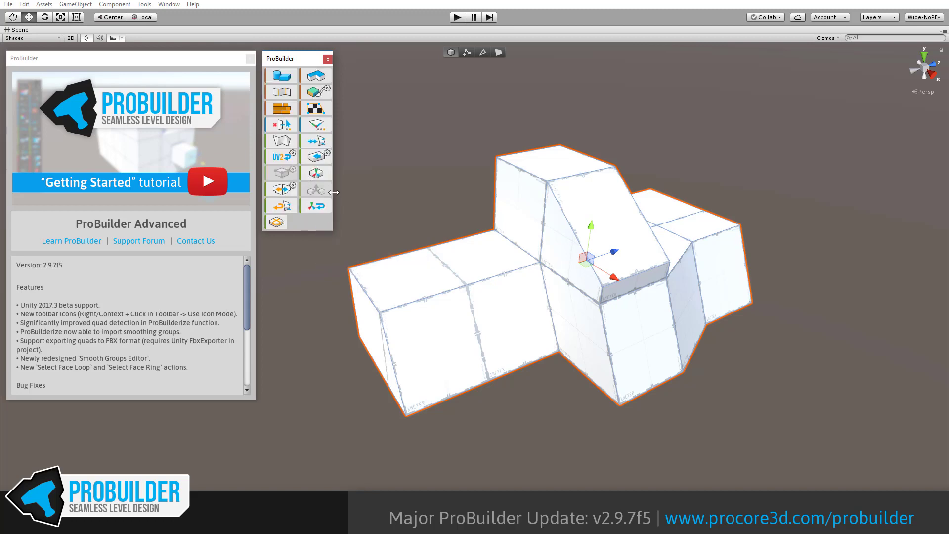
{"action": "left_click_drag", "start_coordinate": [334, 192], "coordinate": [285, 196]}
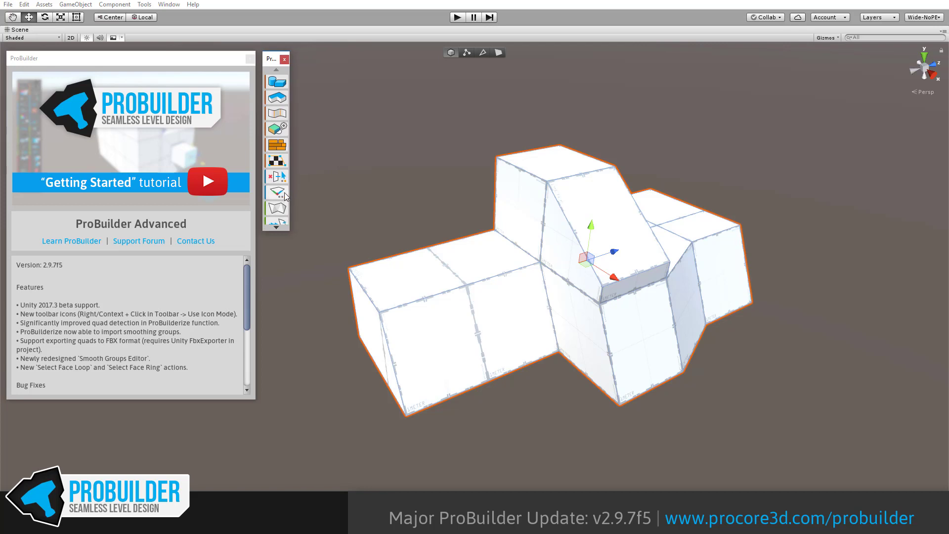